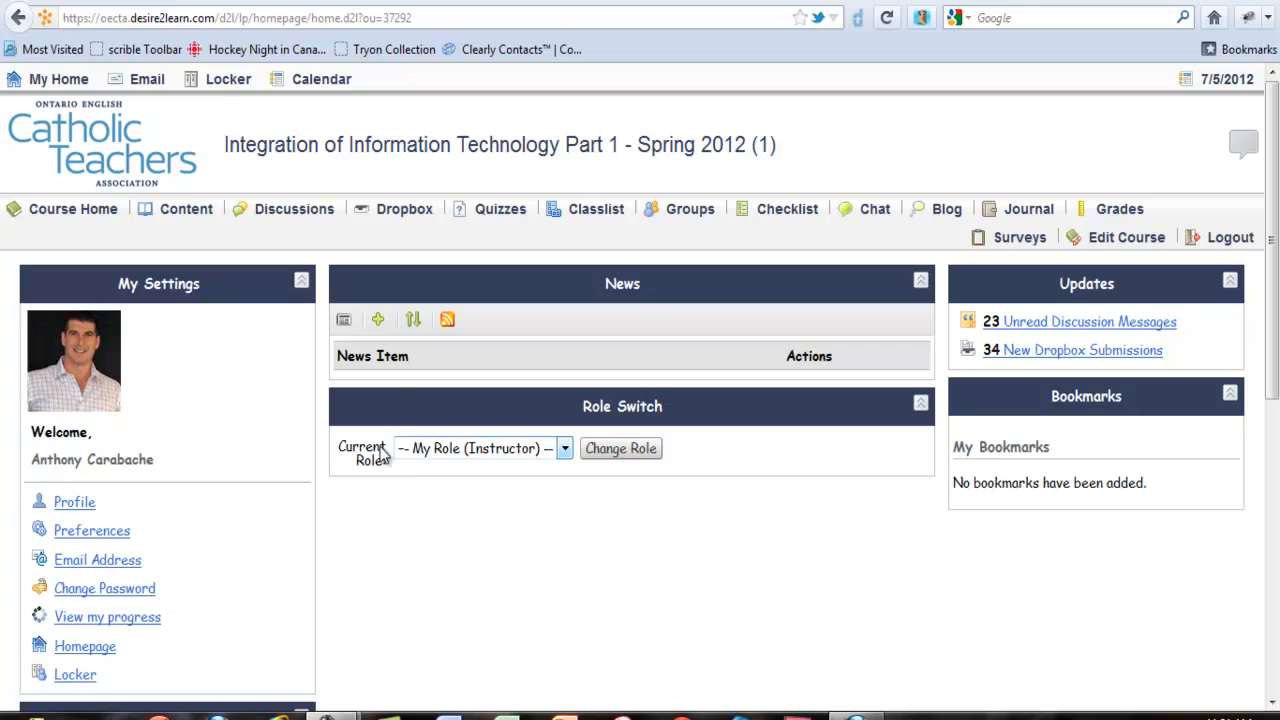
- Create a new course news item with the headline "Today's Article"
left_click(380, 326)
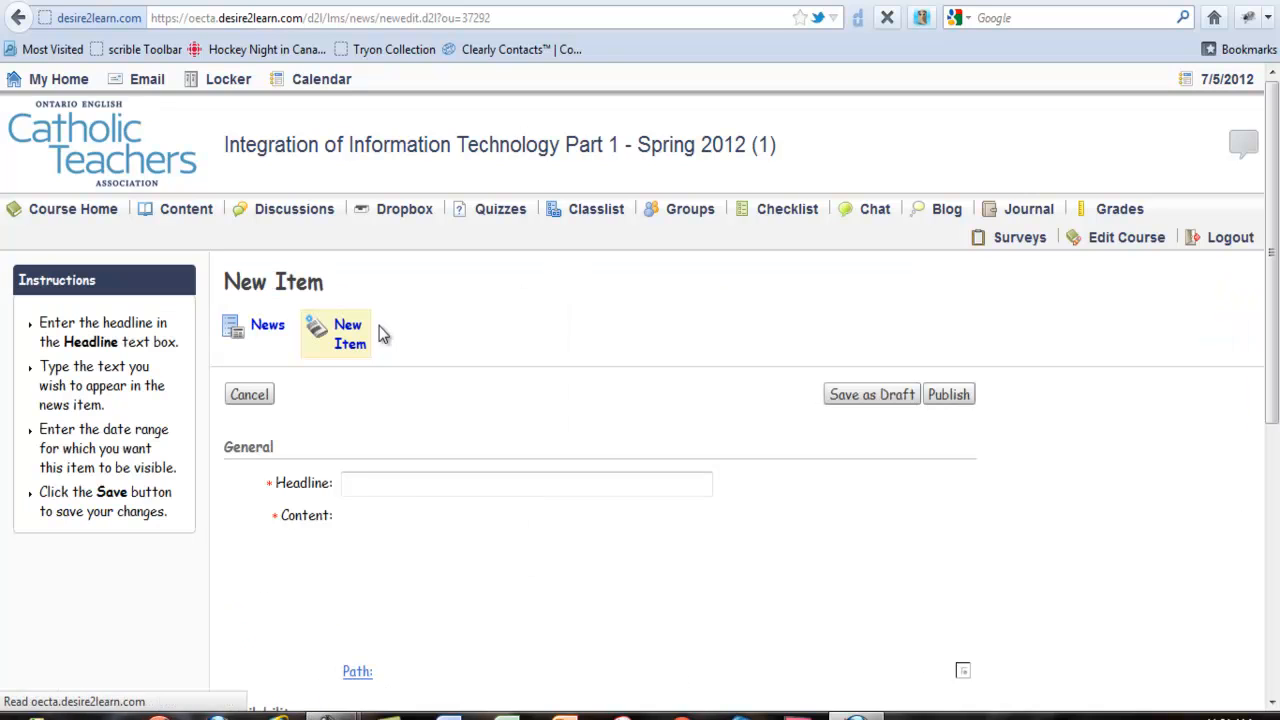
left_click(350, 482)
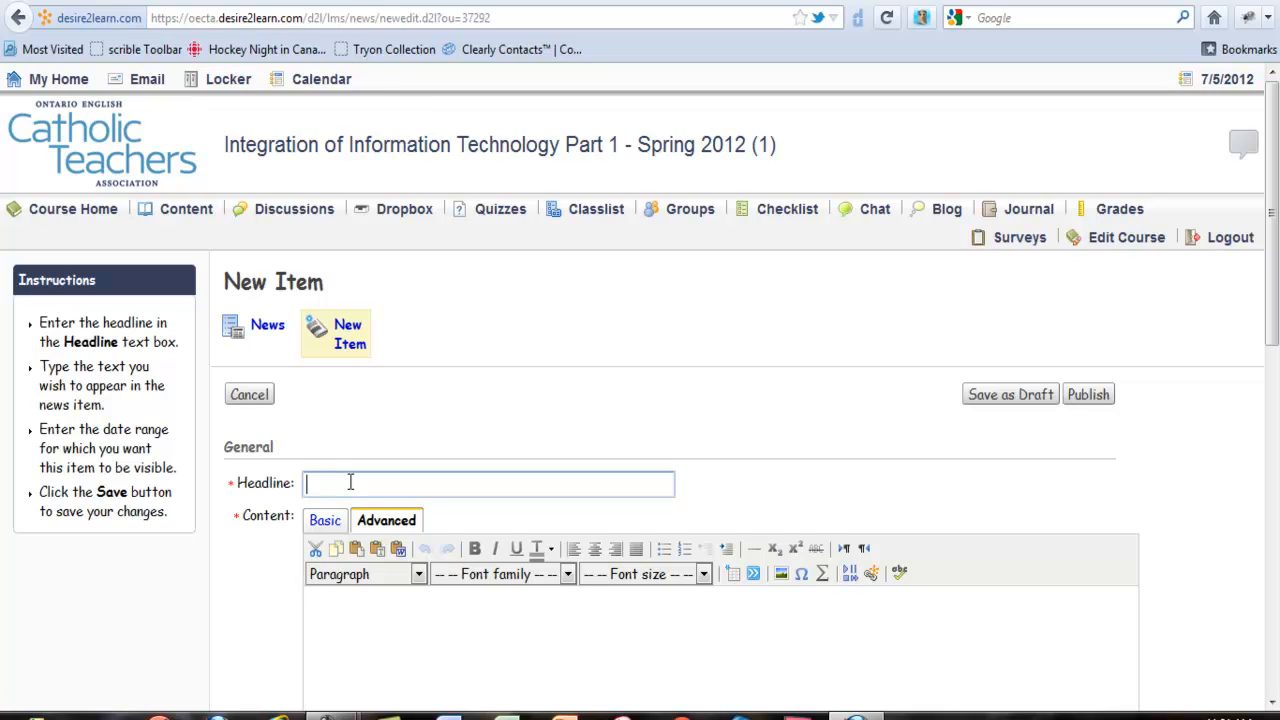
type("Todya")
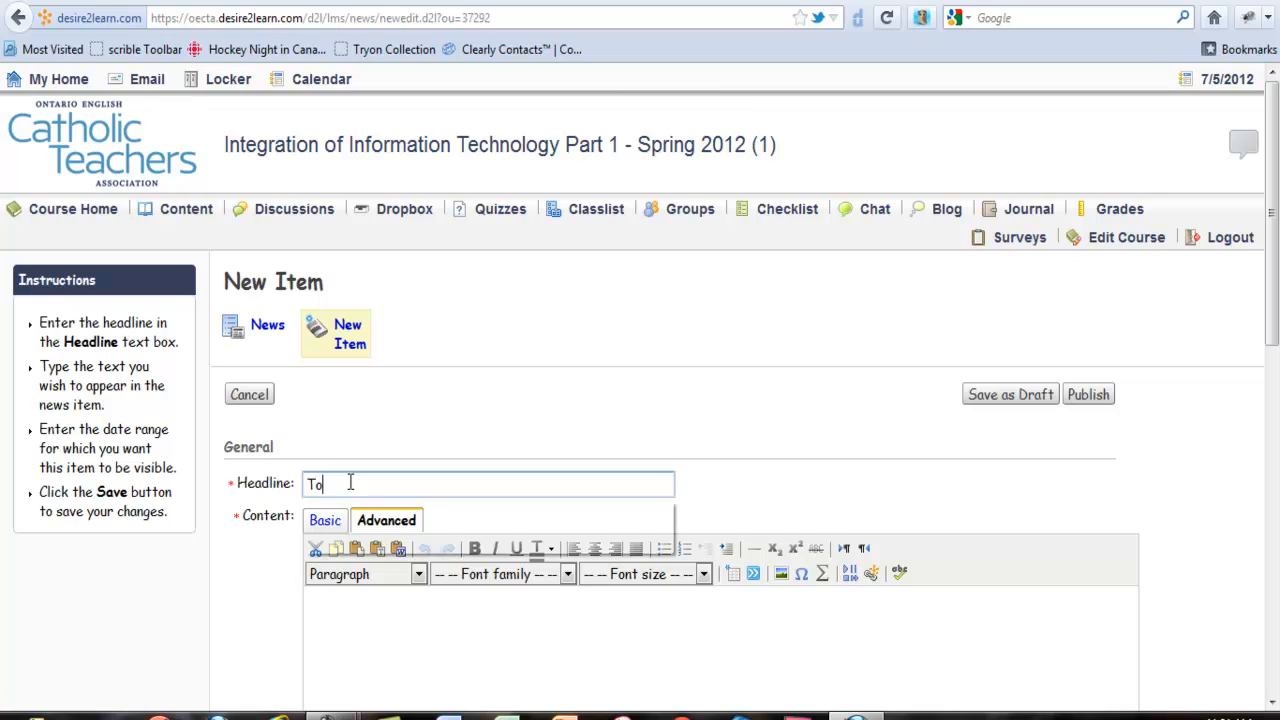
key("BackSpace")
key("BackSpace")
type("ay")
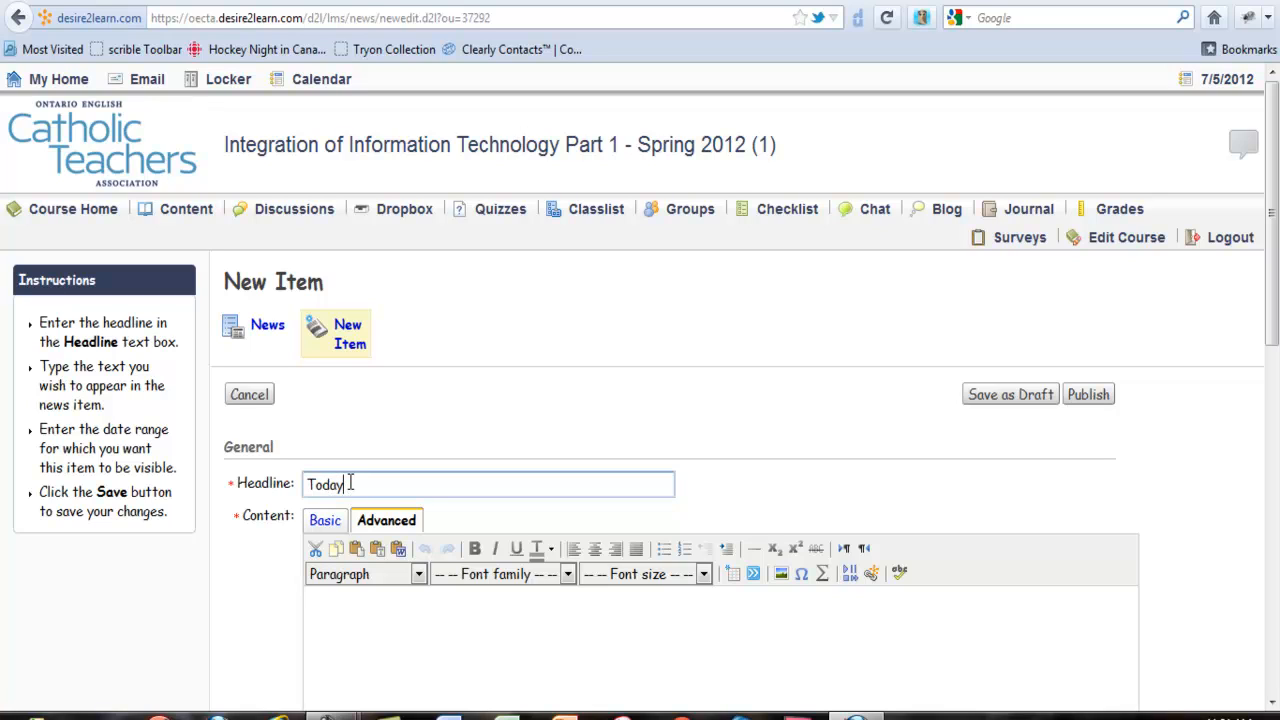
type("'s Article")
- Add the line "Today's Feature:" to the news item's content, formatted as Heading 2
left_click(385, 598)
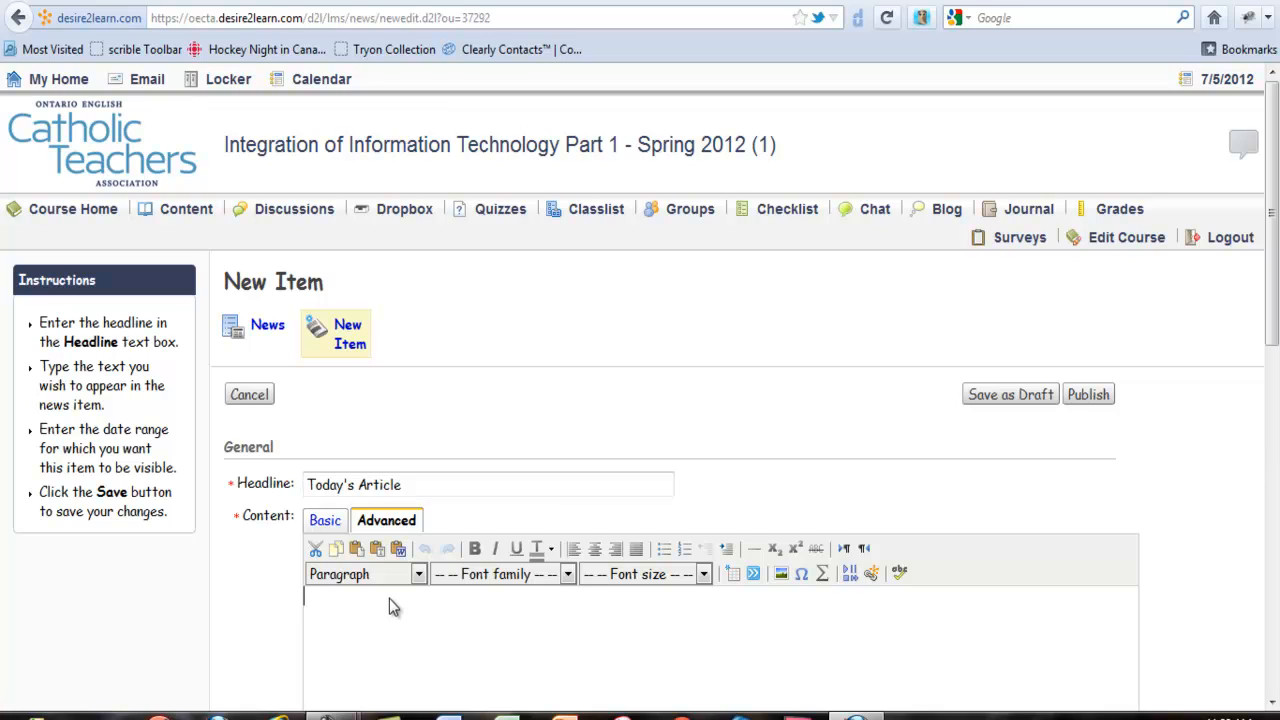
left_click(392, 579)
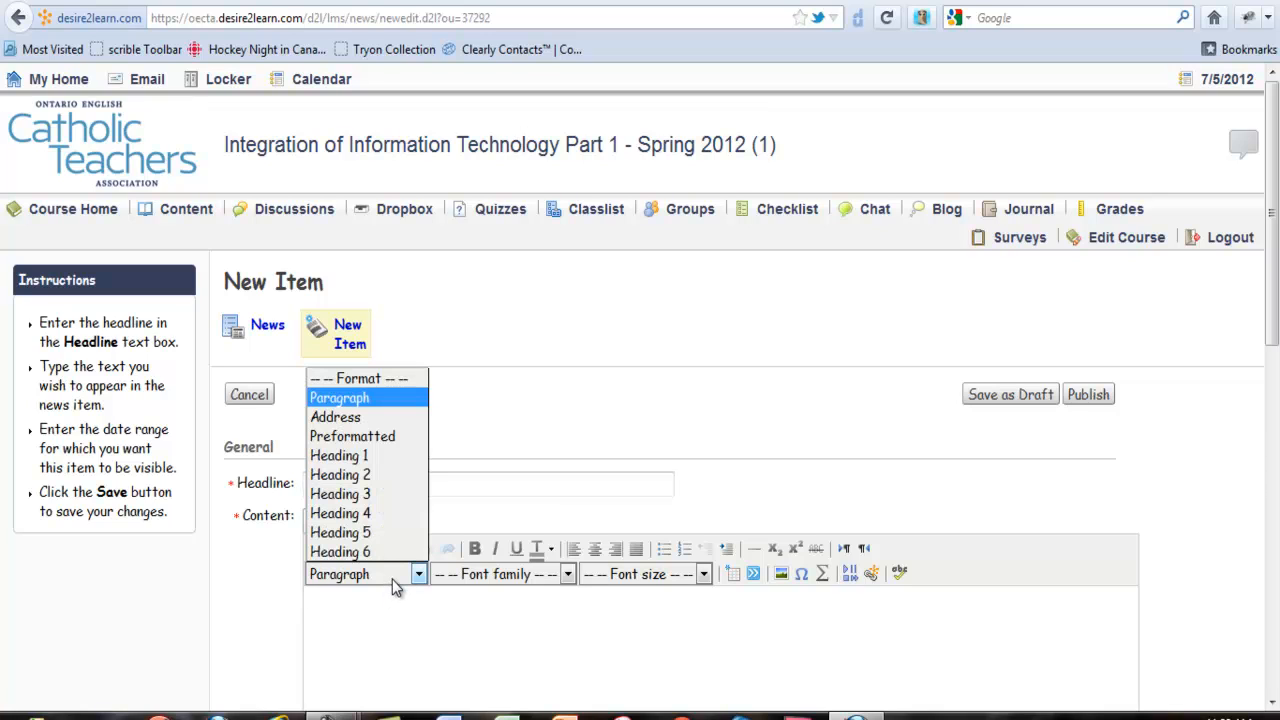
left_click(377, 476)
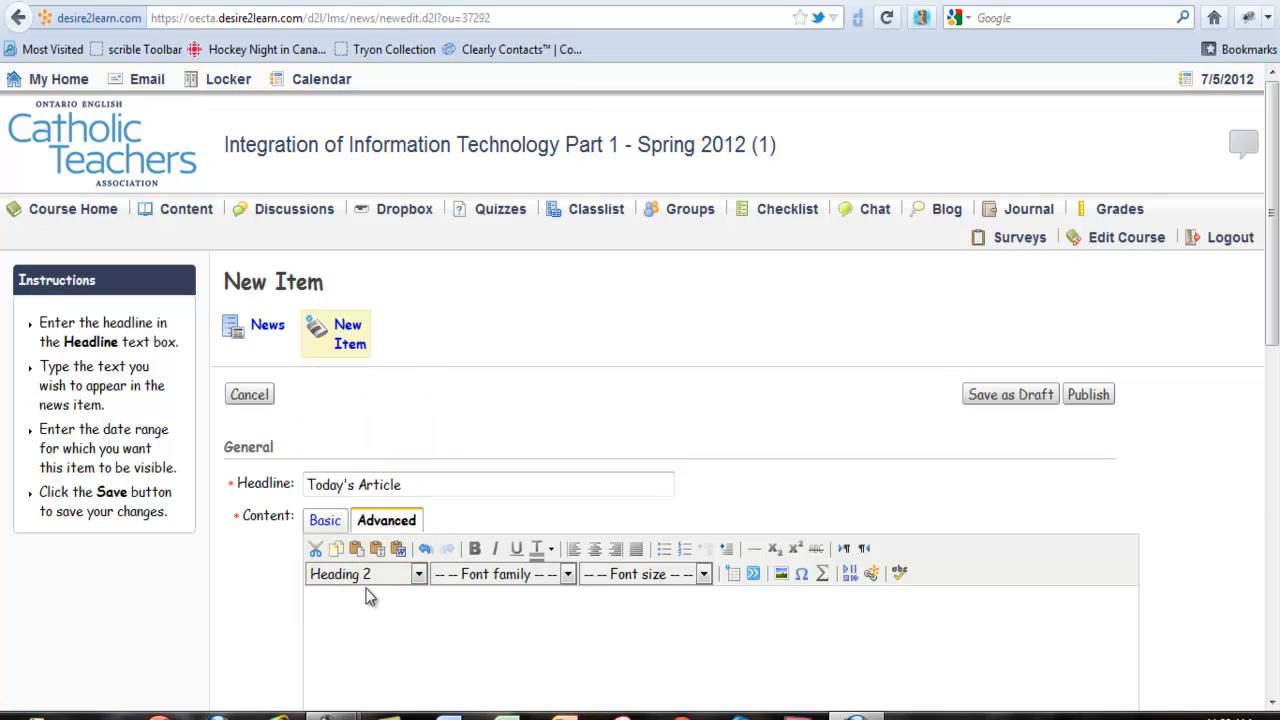
type("Today's Feature:")
key("Return")
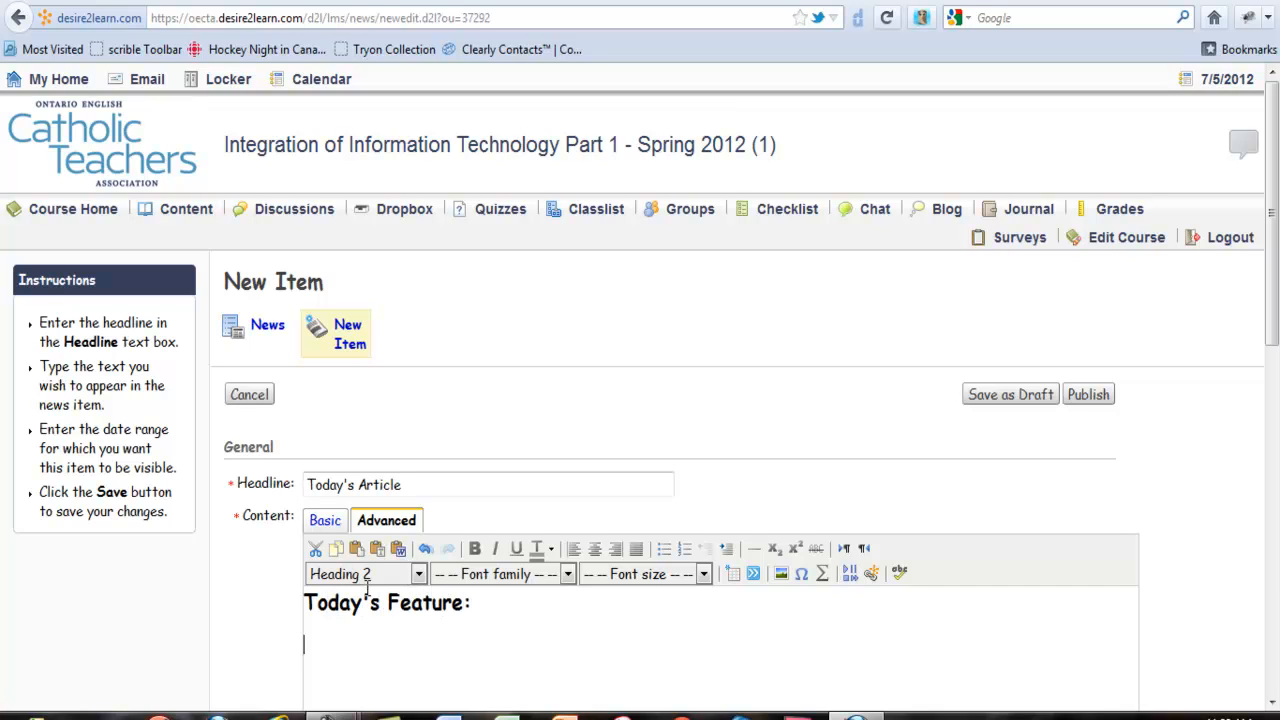
- Write "Please go to this link to learn more about watering your grass in the summer!" below the heading
type("Please go to")
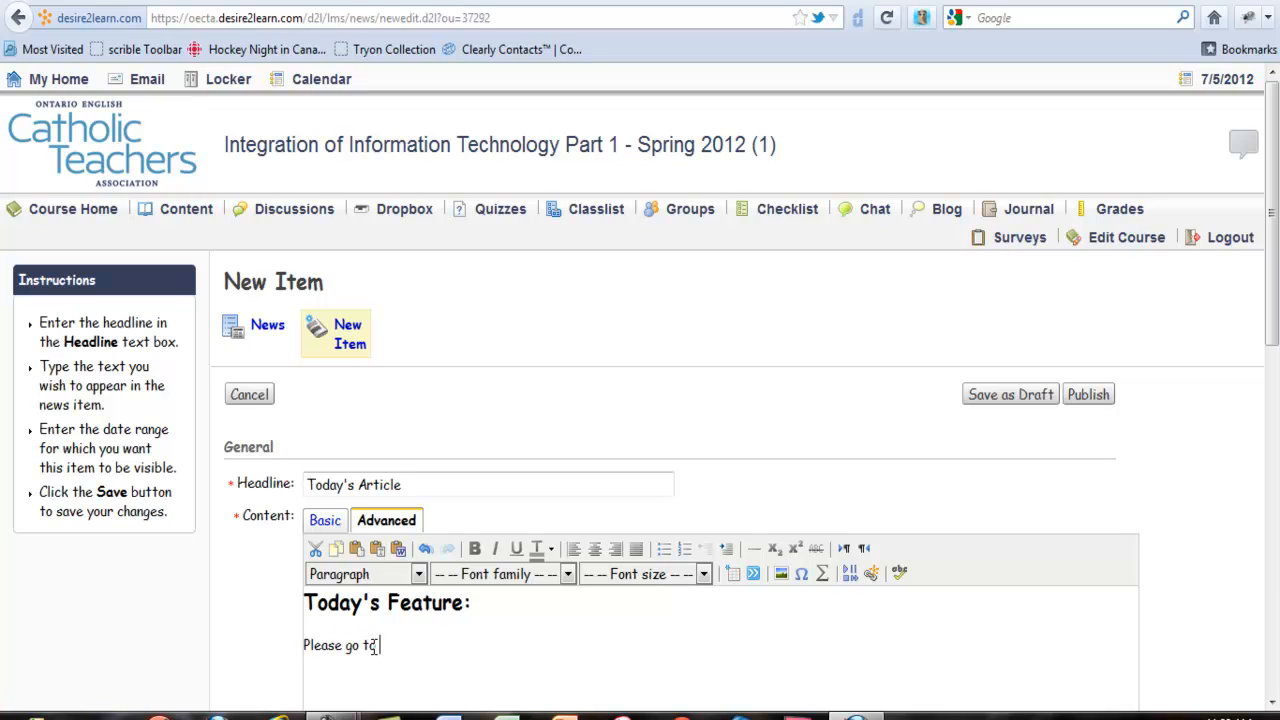
type(" this link to learn more about wa")
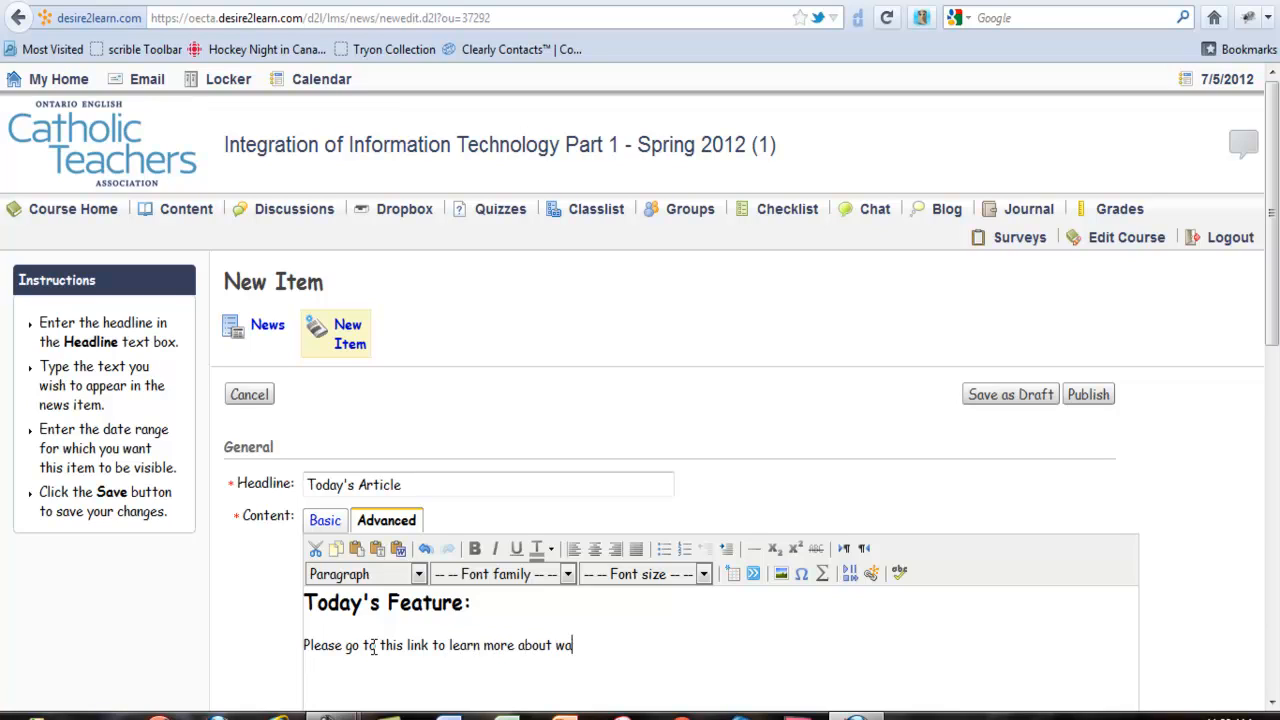
type("tering your grass in the summer!")
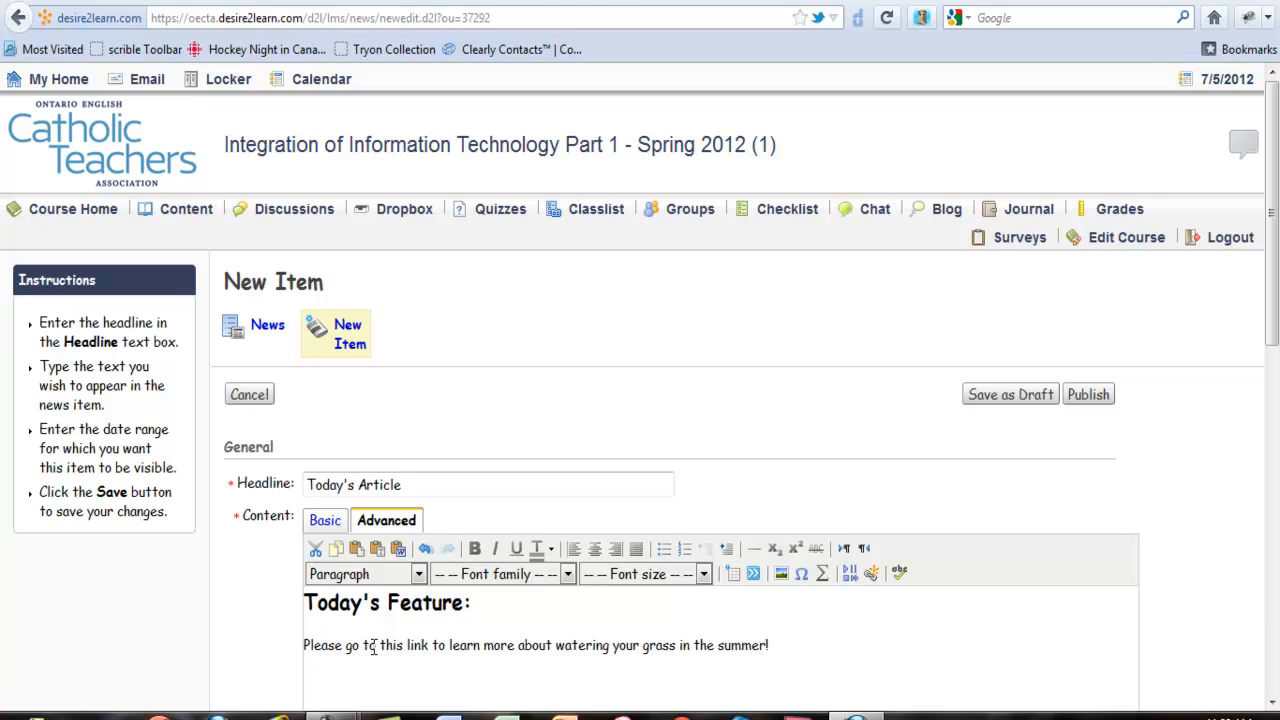
- Search Google for "water grass in the summer" in a separate browser tab
left_click(617, 2)
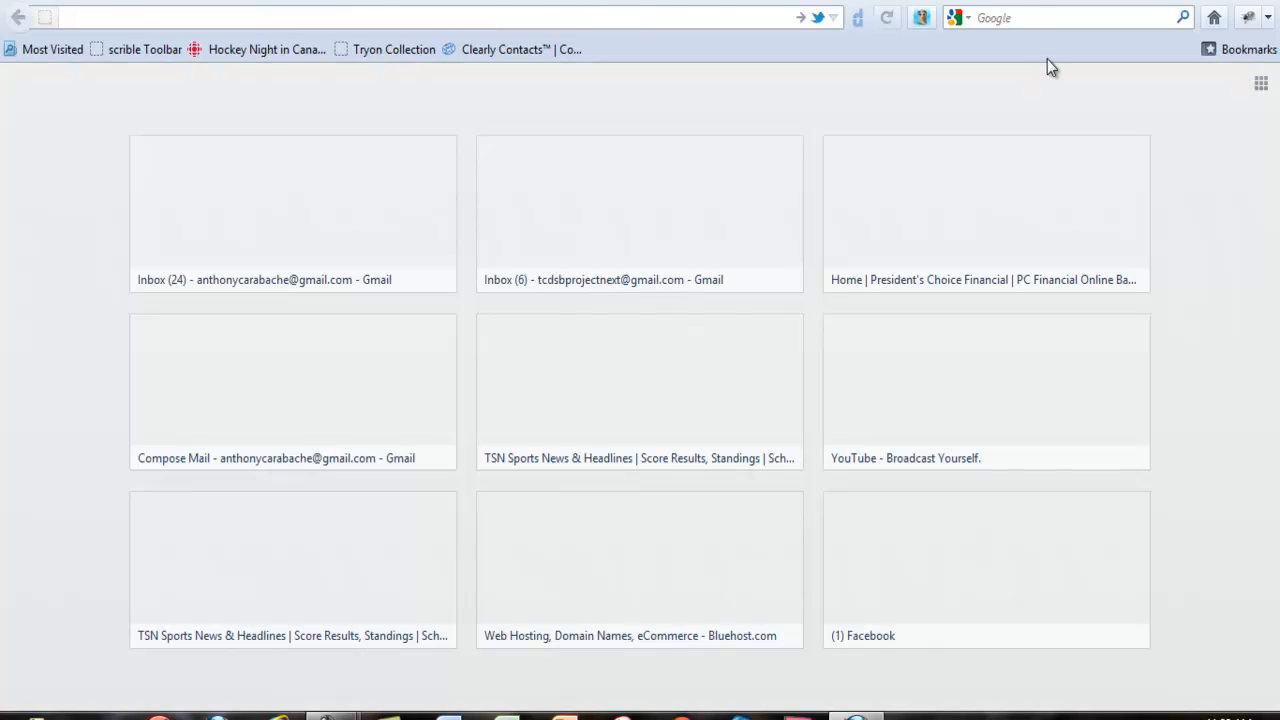
left_click(1034, 22)
type("water gras")
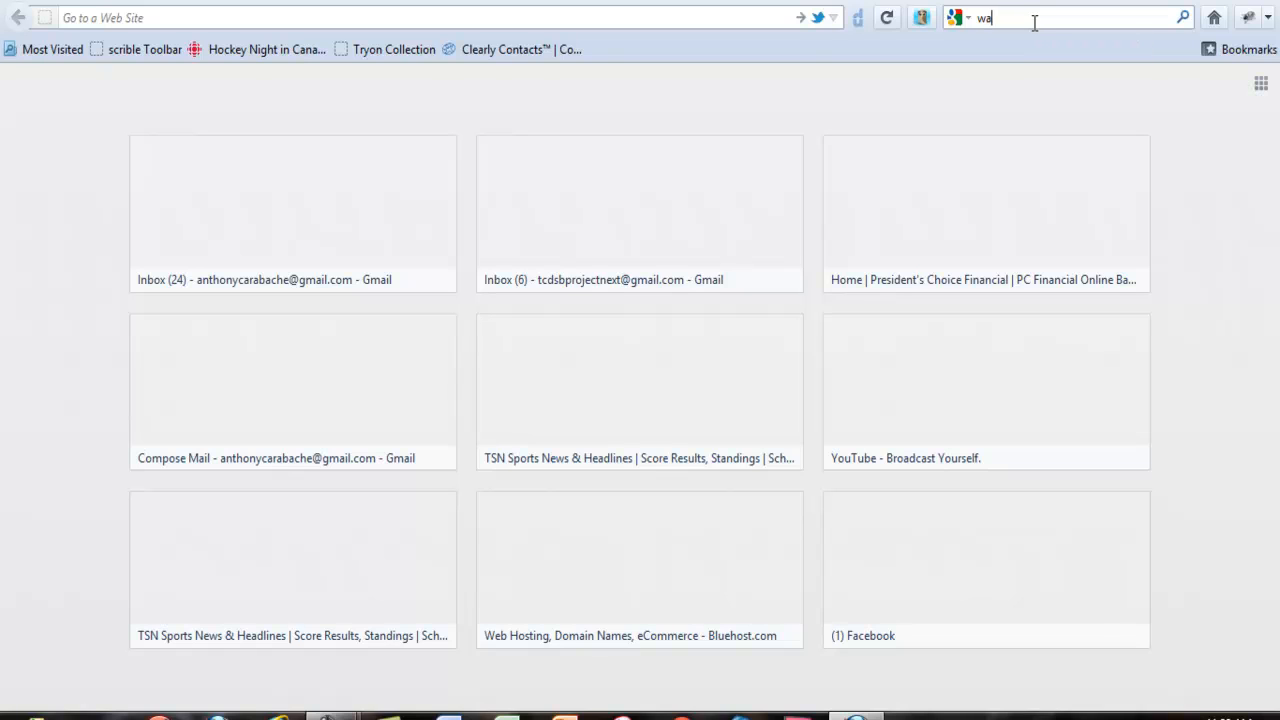
type("s in the summer")
key("Return")
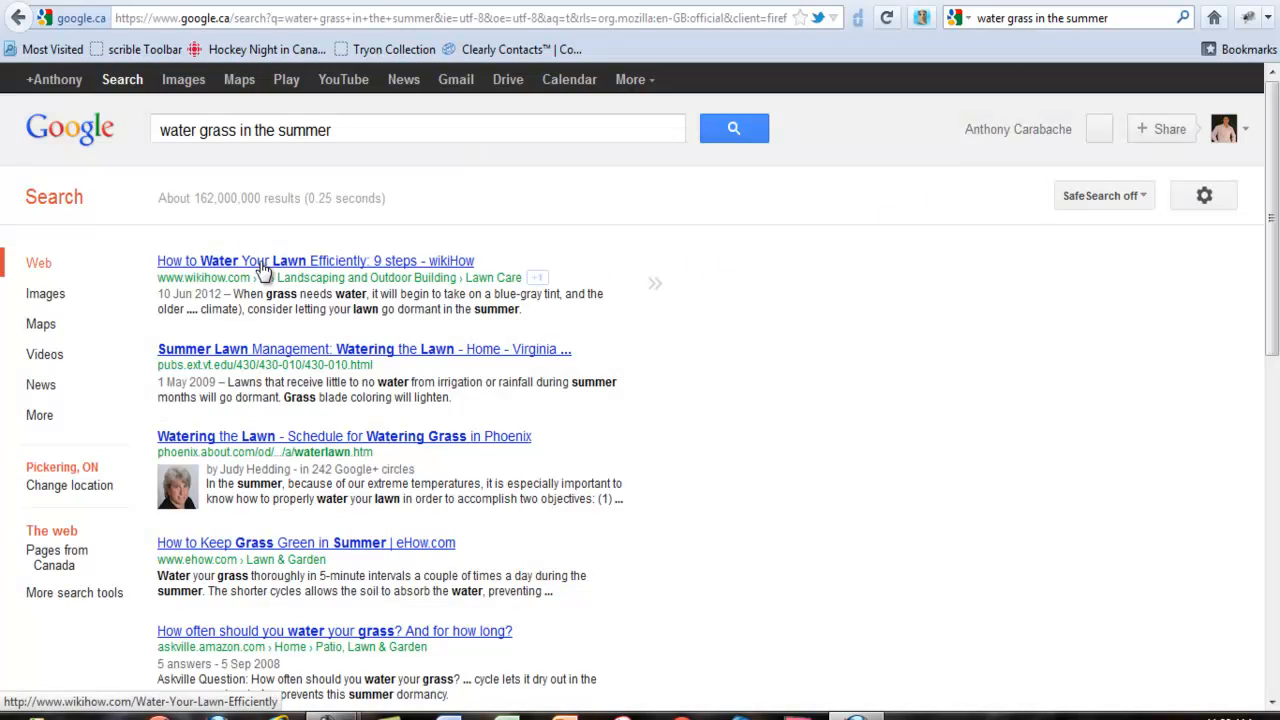
- Copy the web address of the wikiHow article "How to Water Your Lawn Efficiently" and return to the news item
left_click(262, 263)
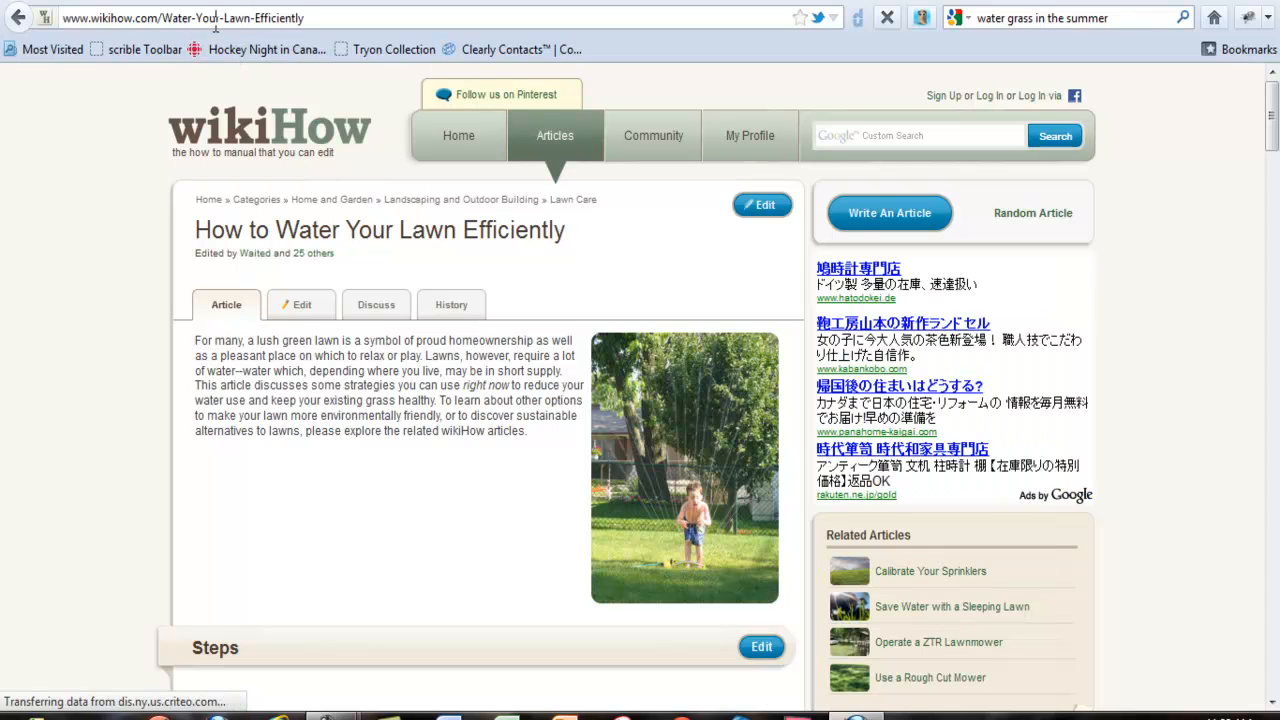
left_click(210, 20)
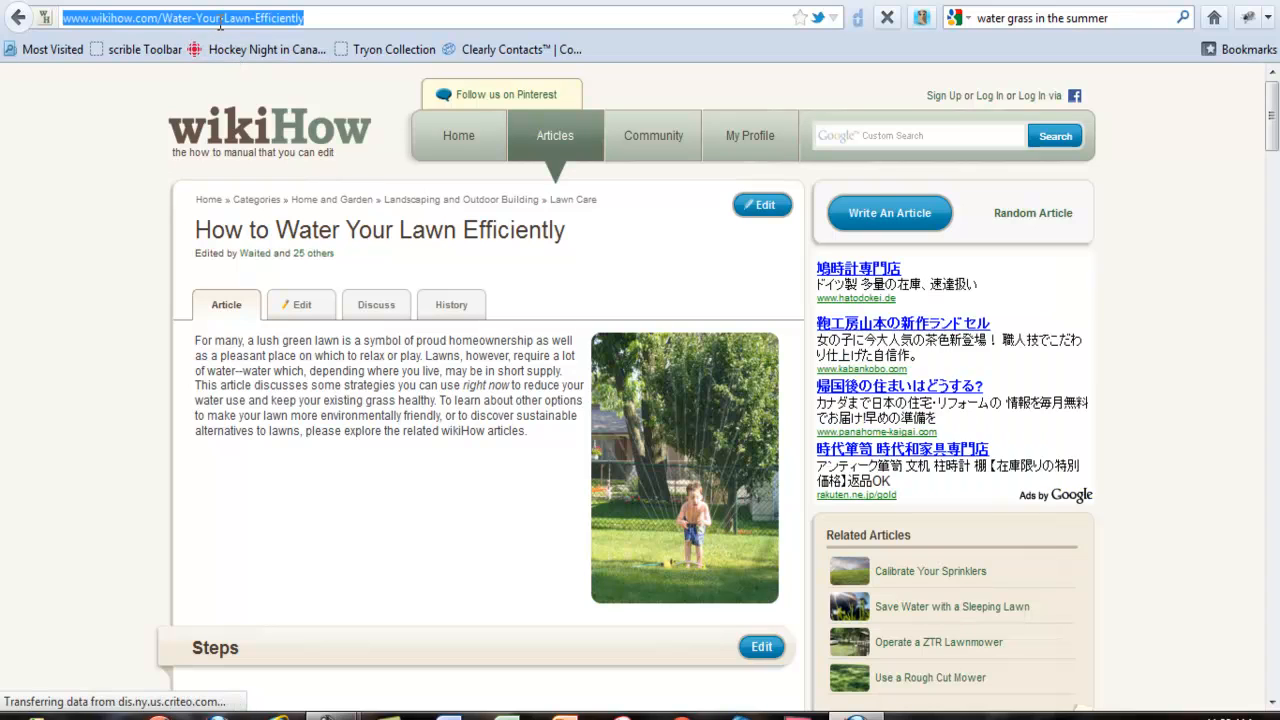
right_click(155, 23)
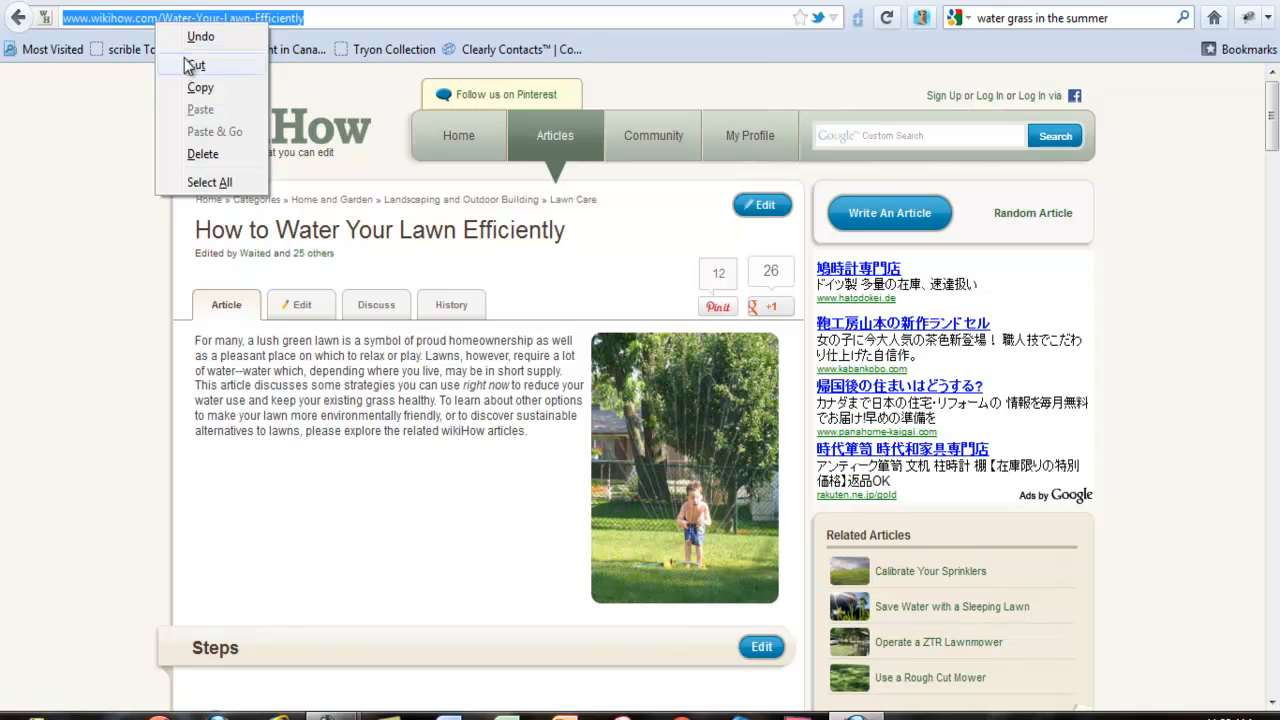
left_click(199, 88)
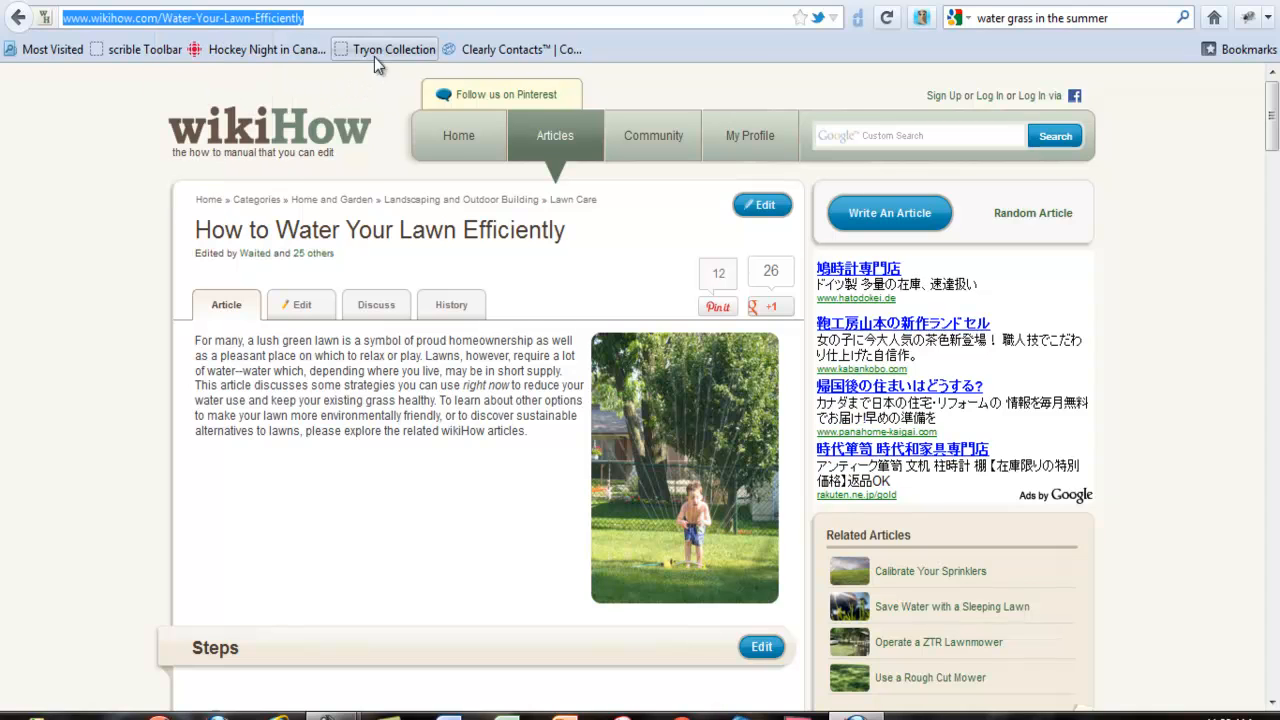
left_click(492, 4)
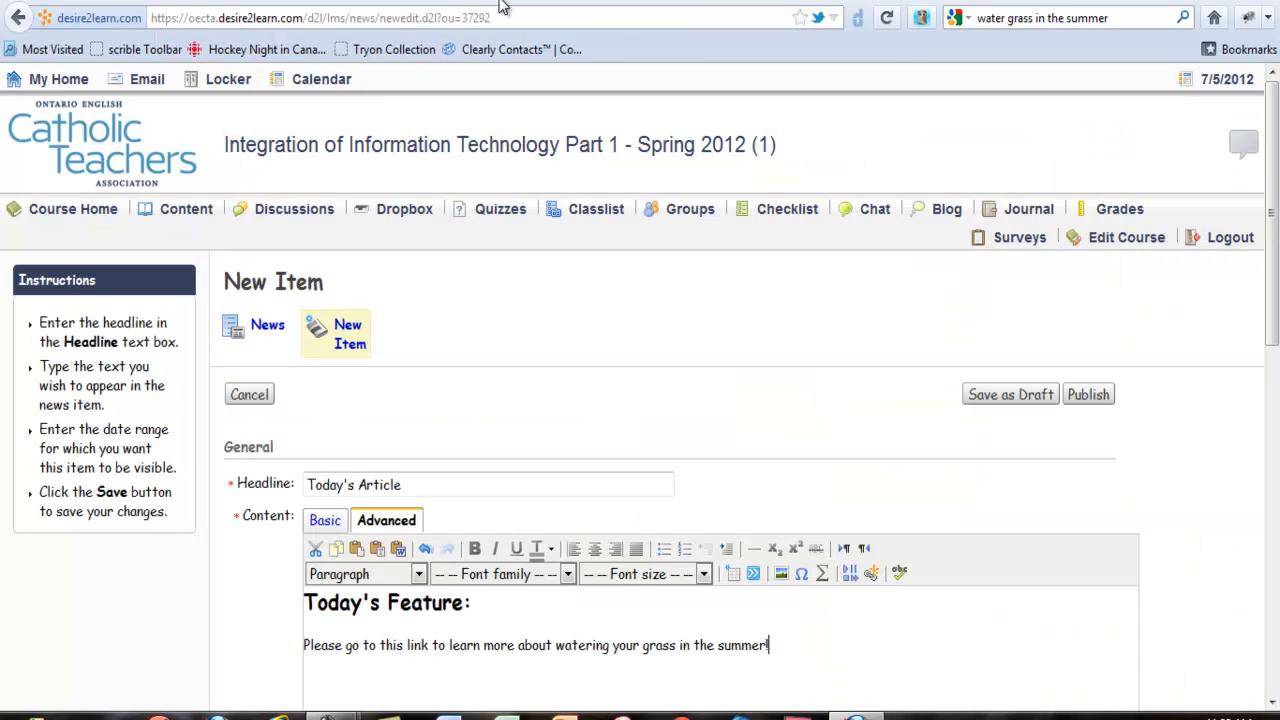
left_click(664, 3)
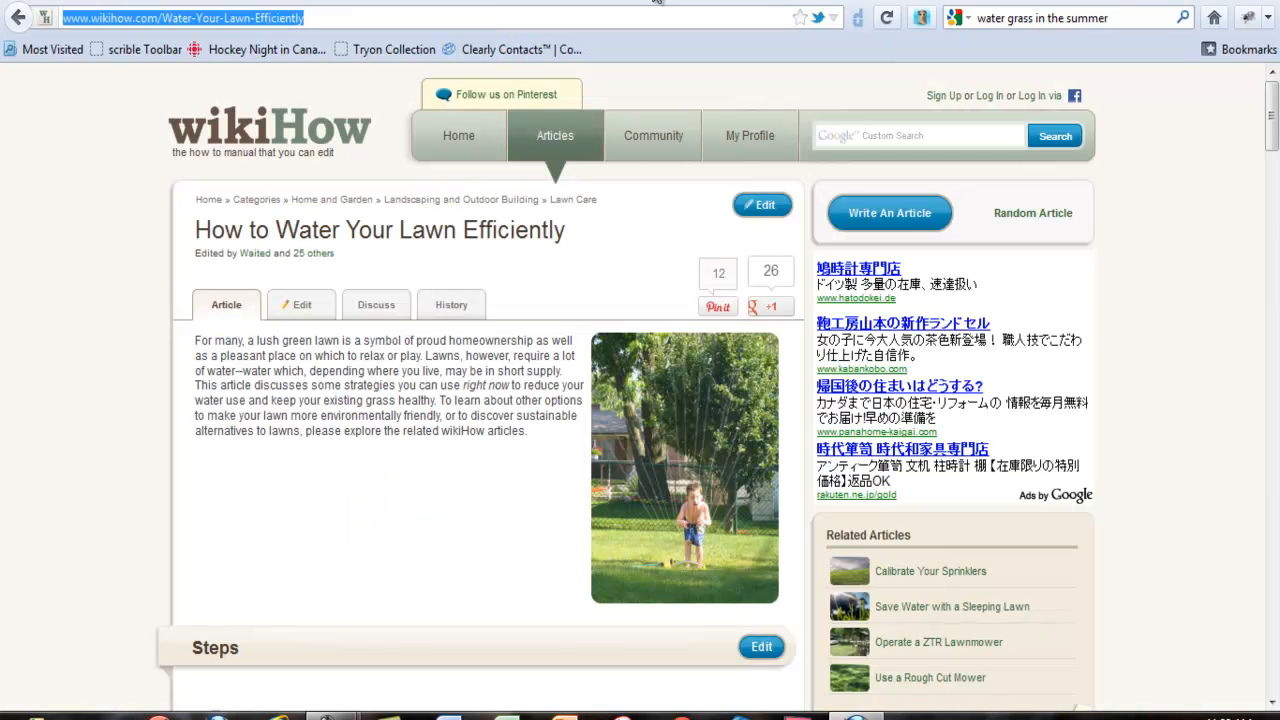
left_click(516, 2)
left_click(656, 3)
left_click(540, 3)
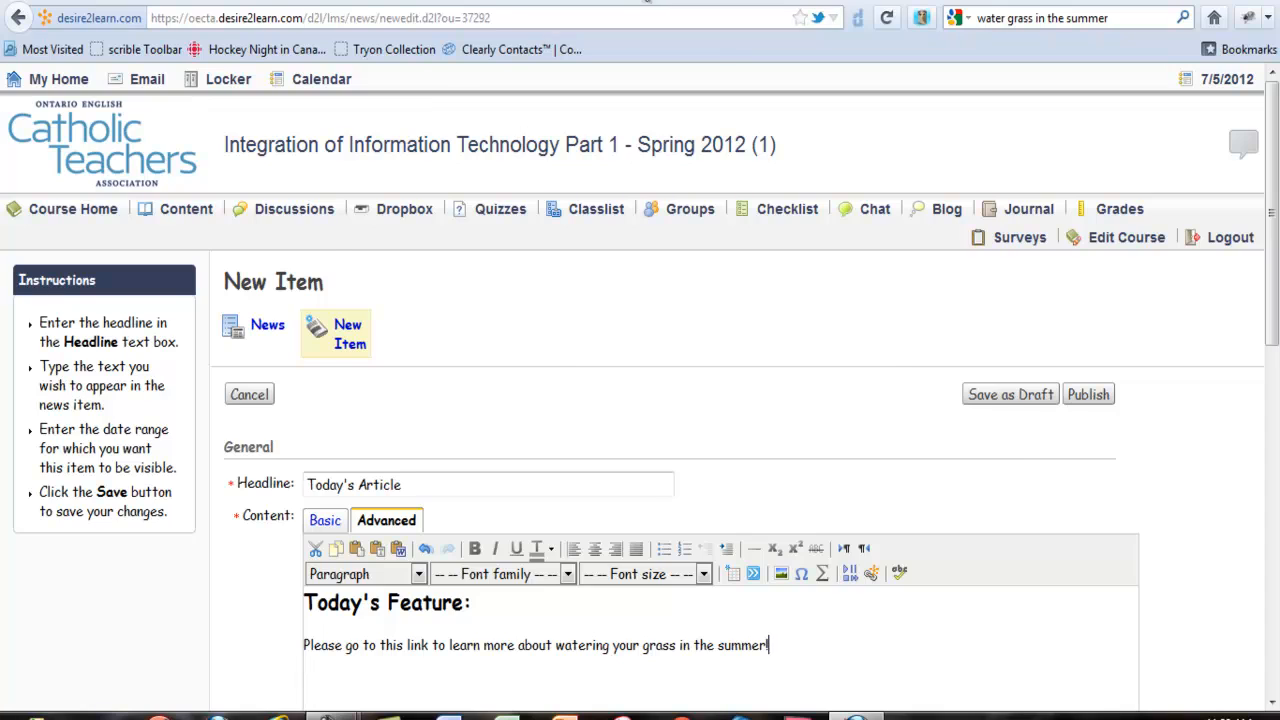
left_click(645, 3)
left_click(570, 2)
- Start a quicklink of category Url for the word "link" in the content sentence
scroll(652, 616, "down", 3)
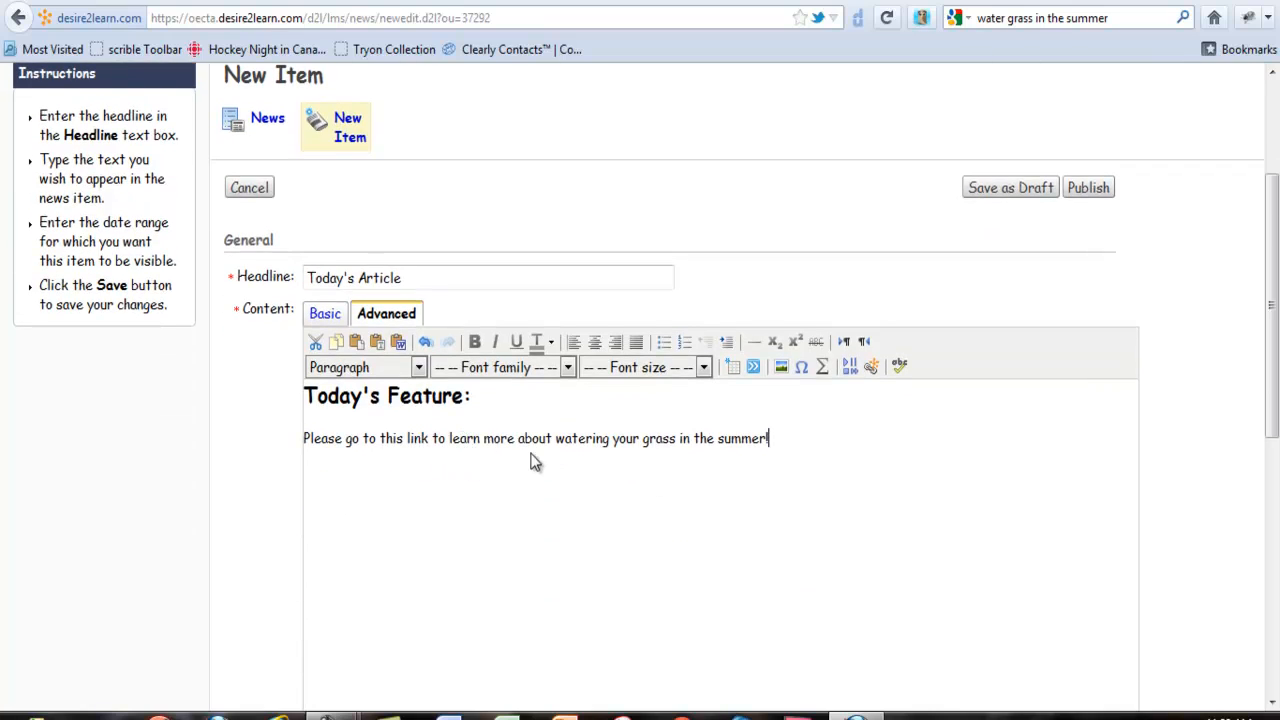
left_click_drag(407, 438, 428, 440)
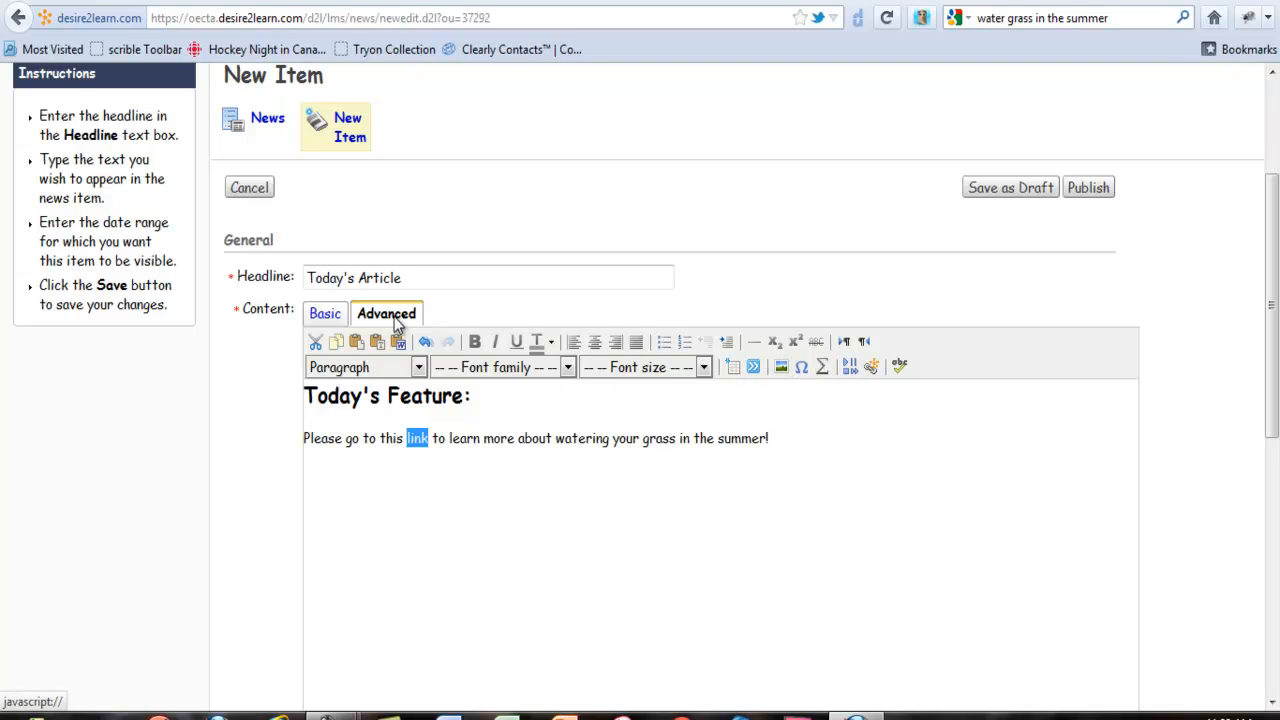
left_click(340, 316)
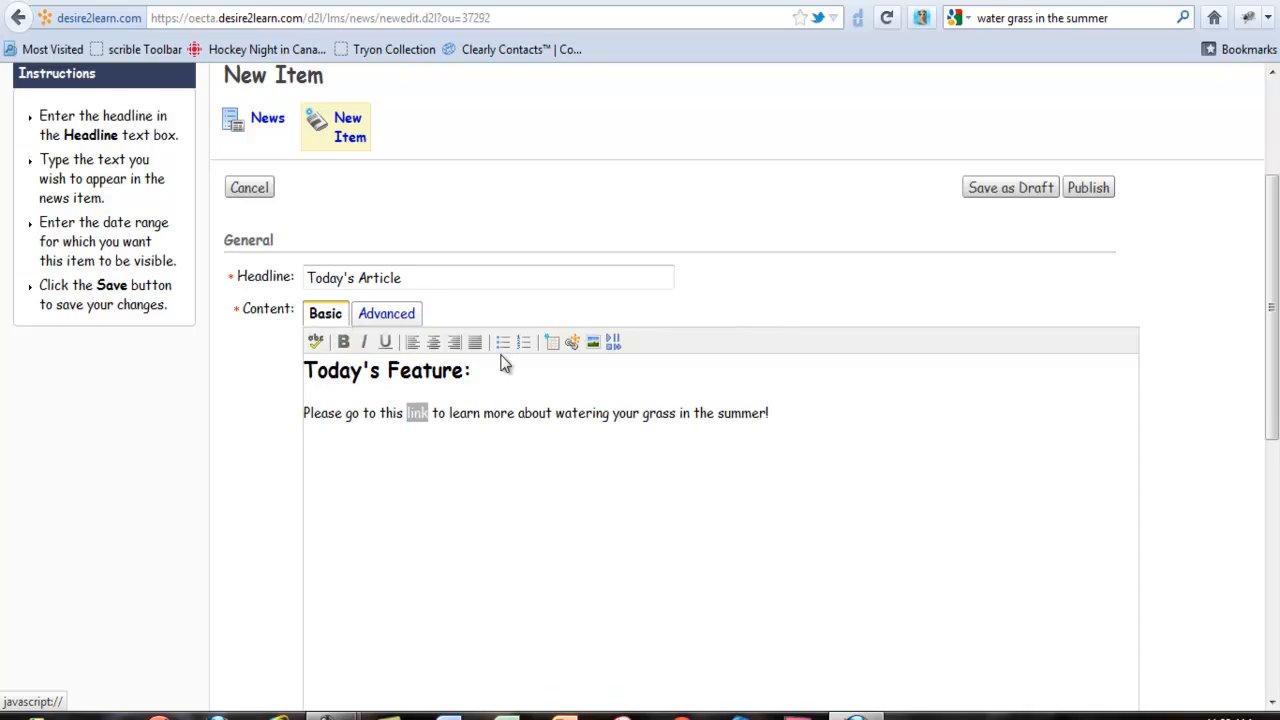
left_click(395, 316)
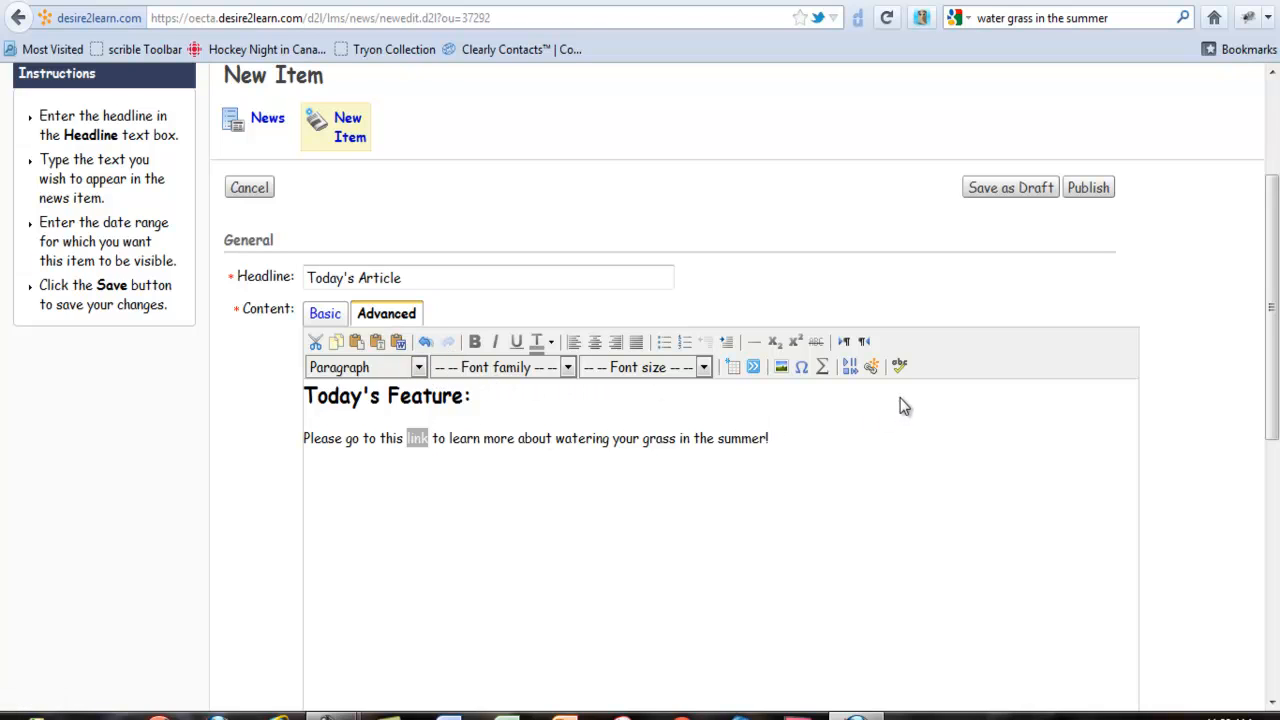
left_click(868, 366)
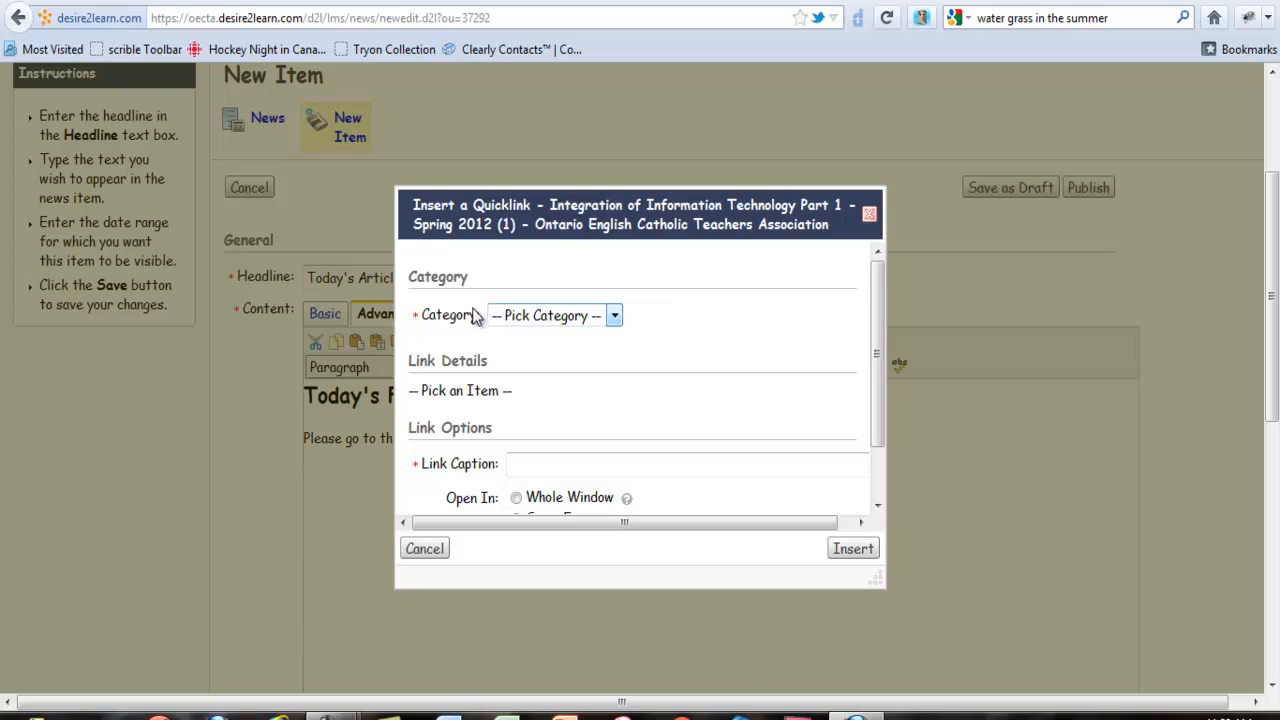
left_click(588, 320)
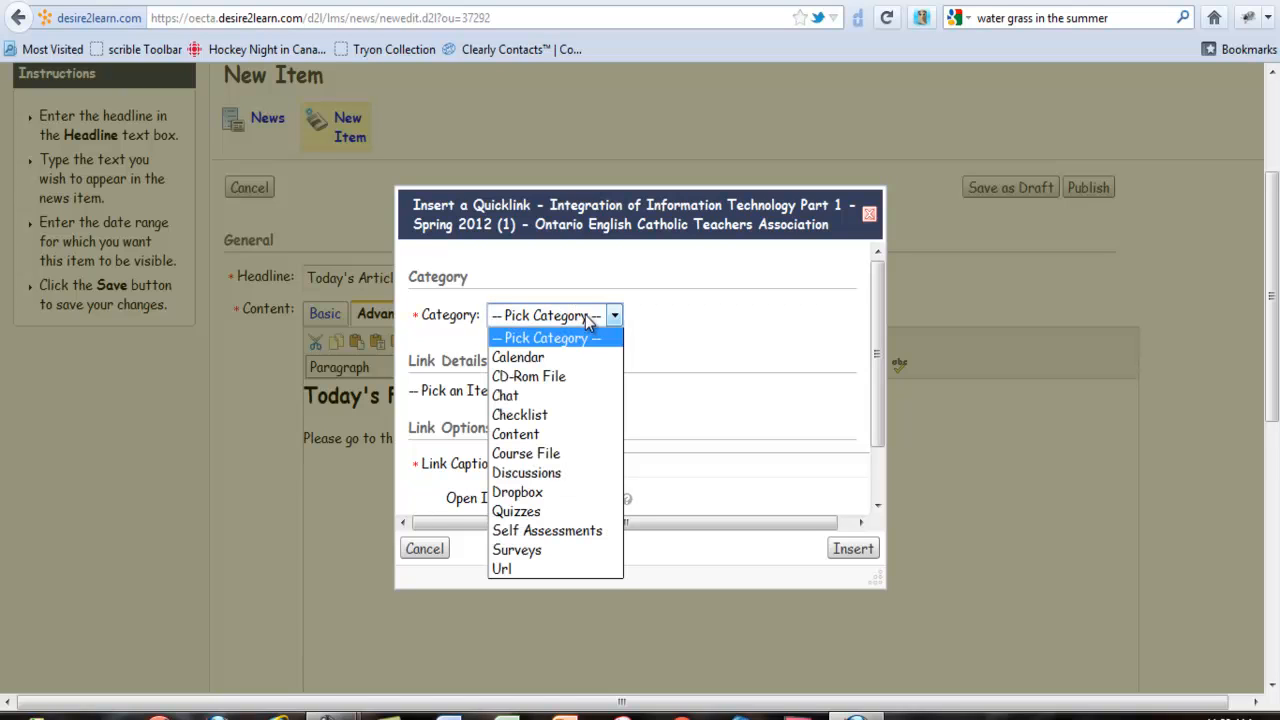
left_click(516, 565)
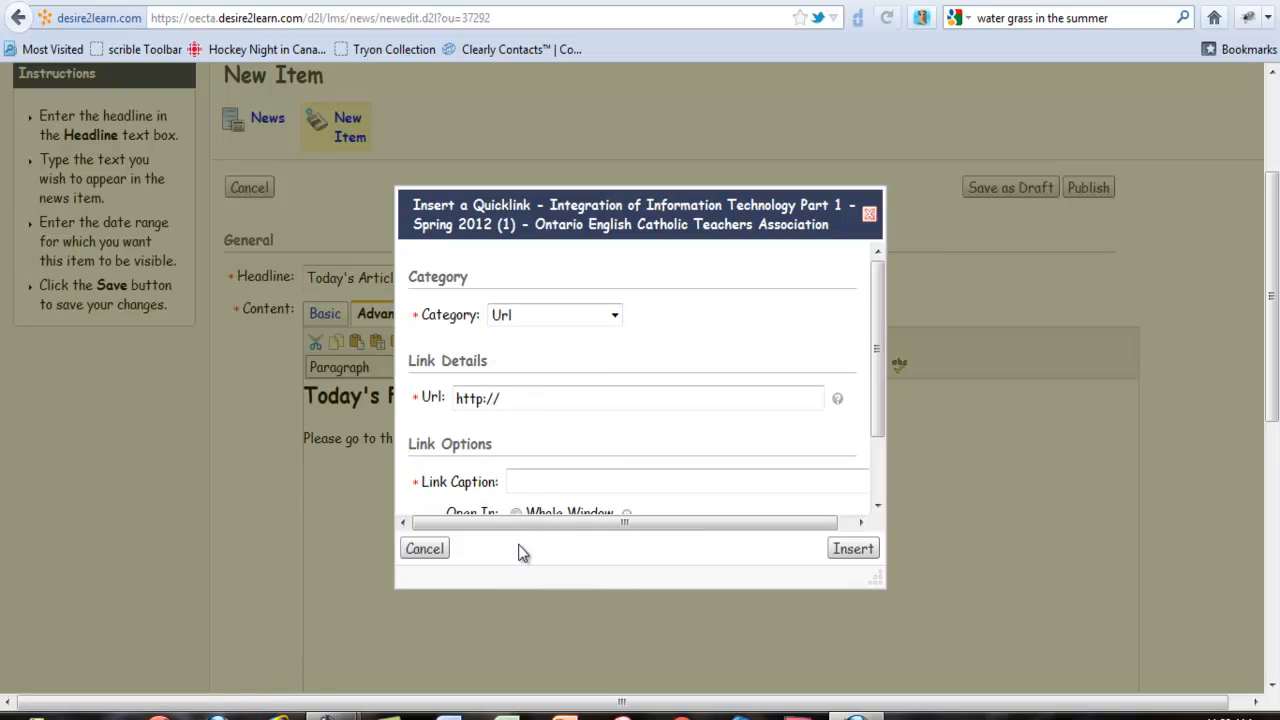
left_click_drag(506, 397, 437, 396)
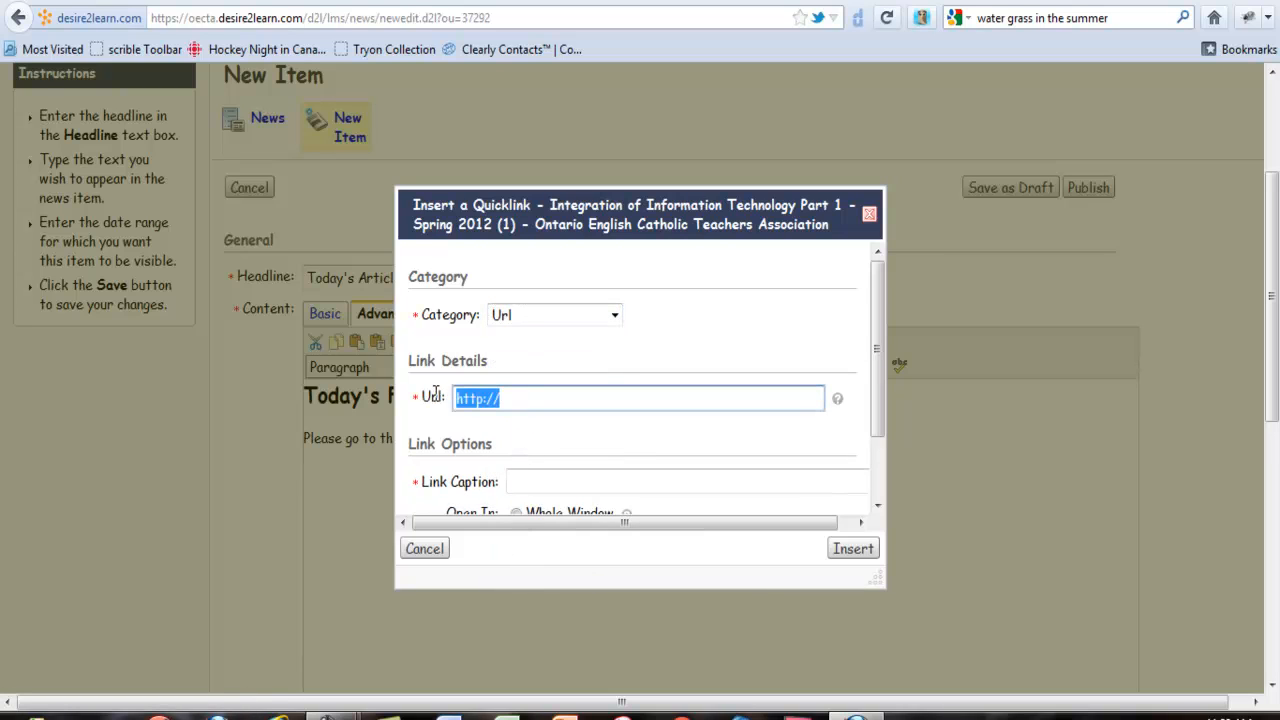
key("BackSpace")
left_click(483, 407)
right_click(490, 400)
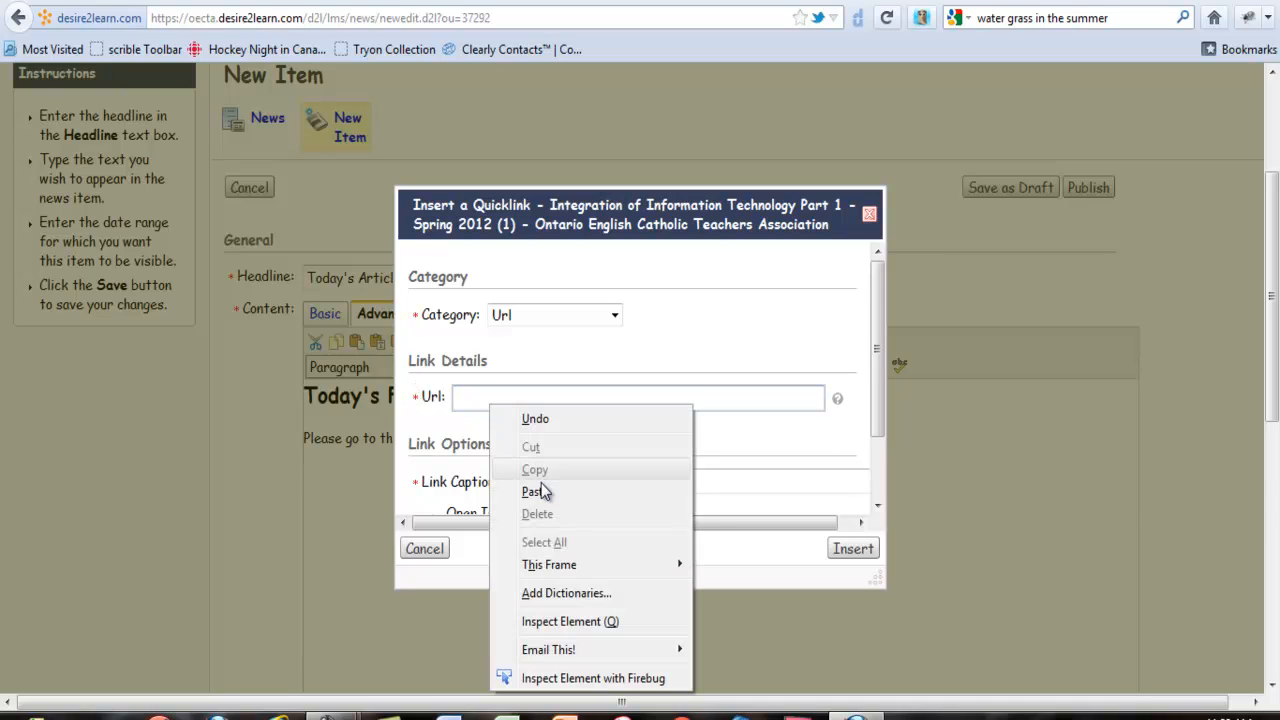
left_click(540, 488)
left_click(539, 482)
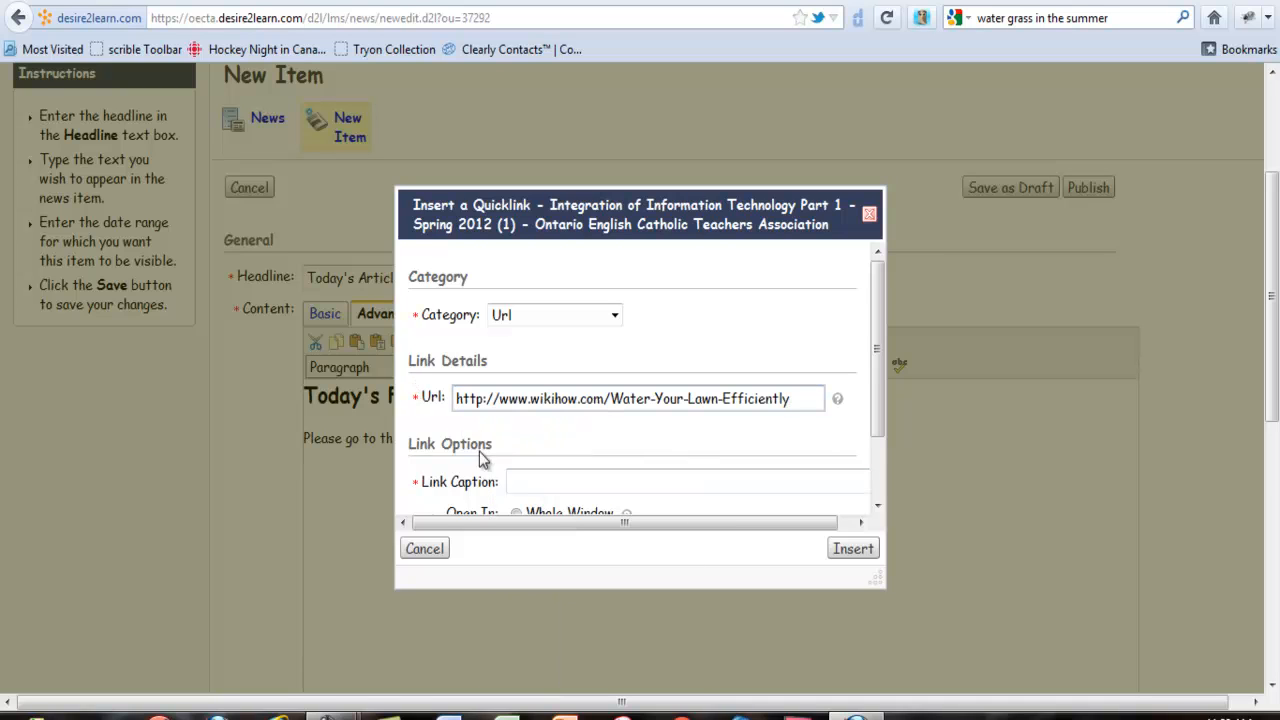
- Caption the quicklink "link", set it to open in a new window, and insert it into the content
left_click(537, 482)
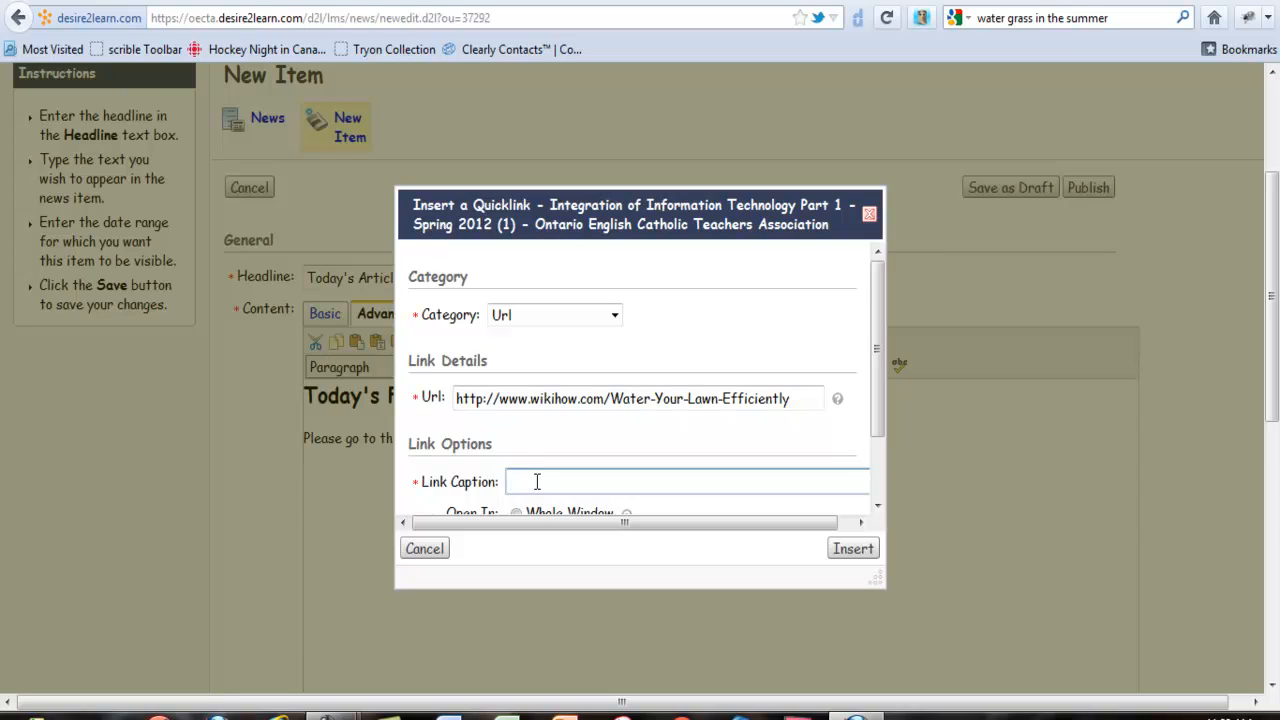
type("link")
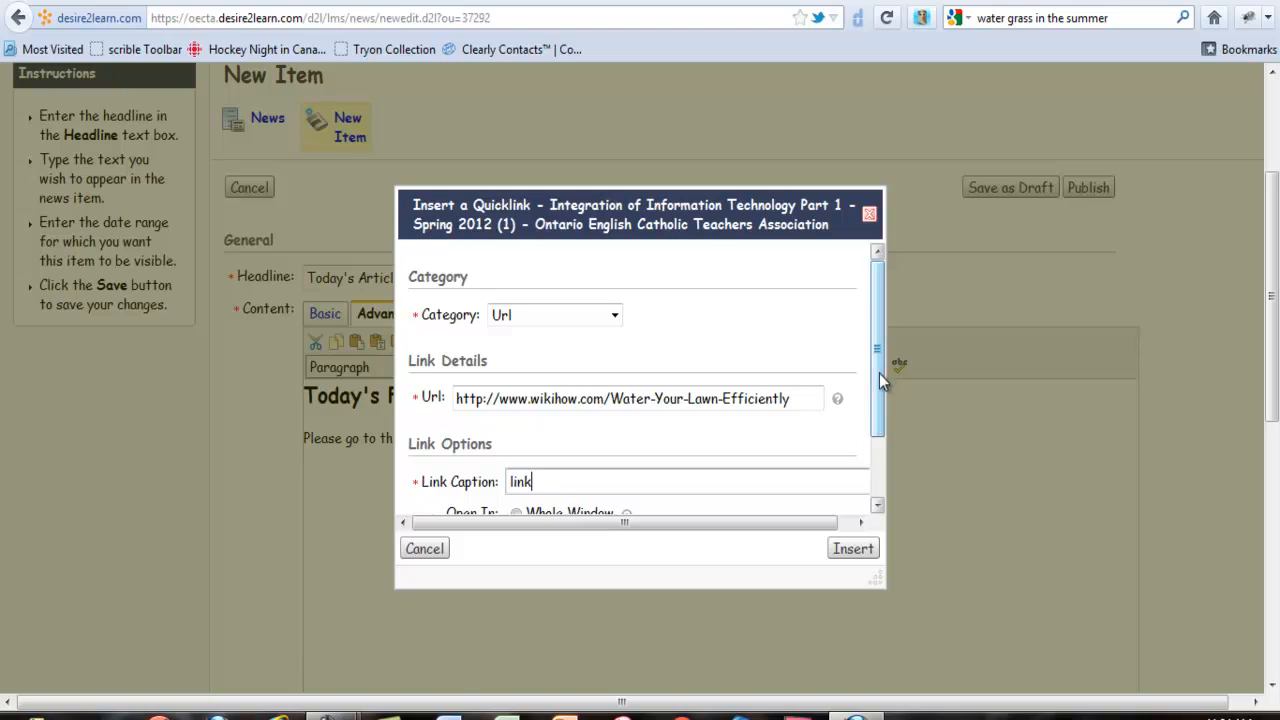
scroll(880, 373, "down", 2)
left_click(517, 486)
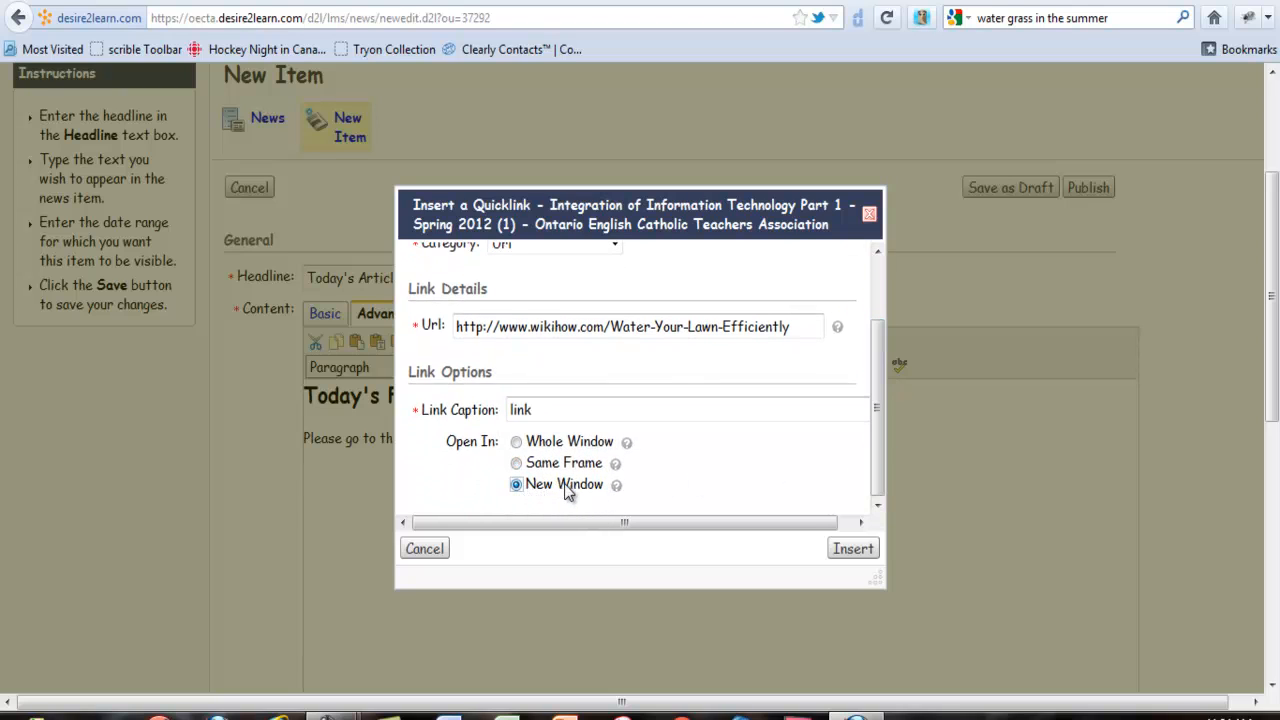
left_click(856, 556)
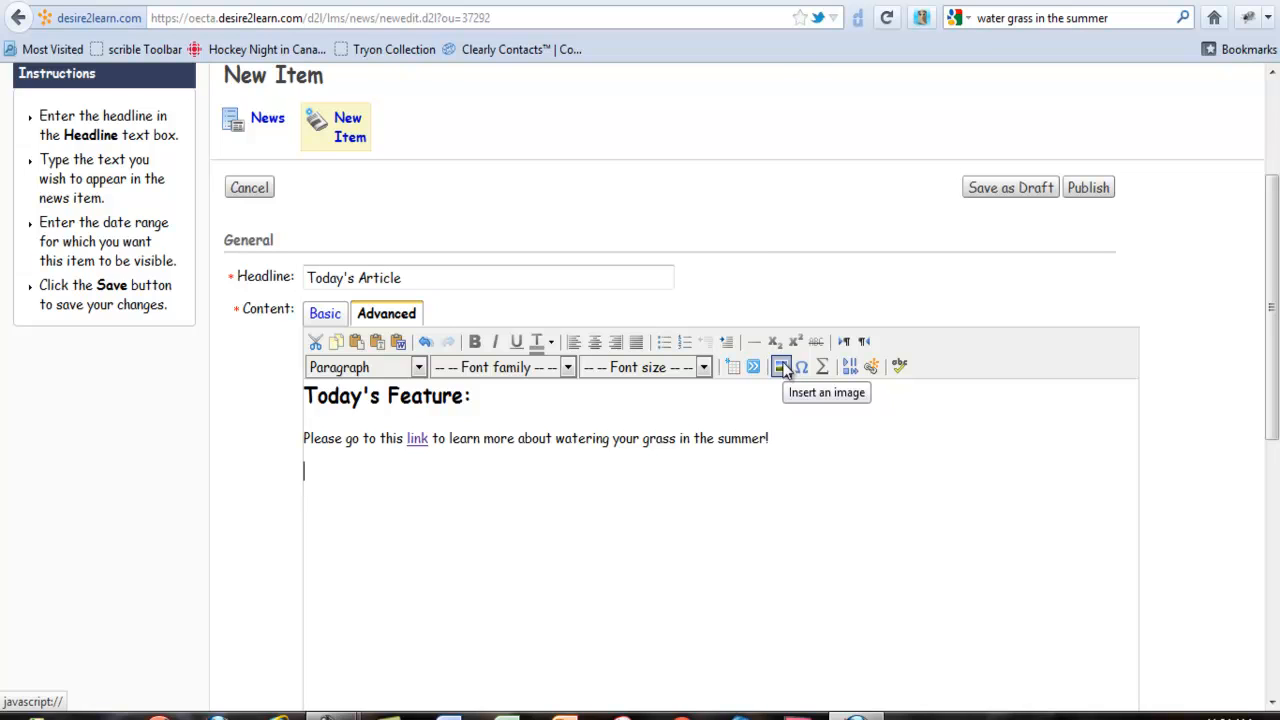
- Switch to YouTube in a separate browser tab and search for "watering grass"
left_click(442, 1)
type("youtube.com")
key("Return")
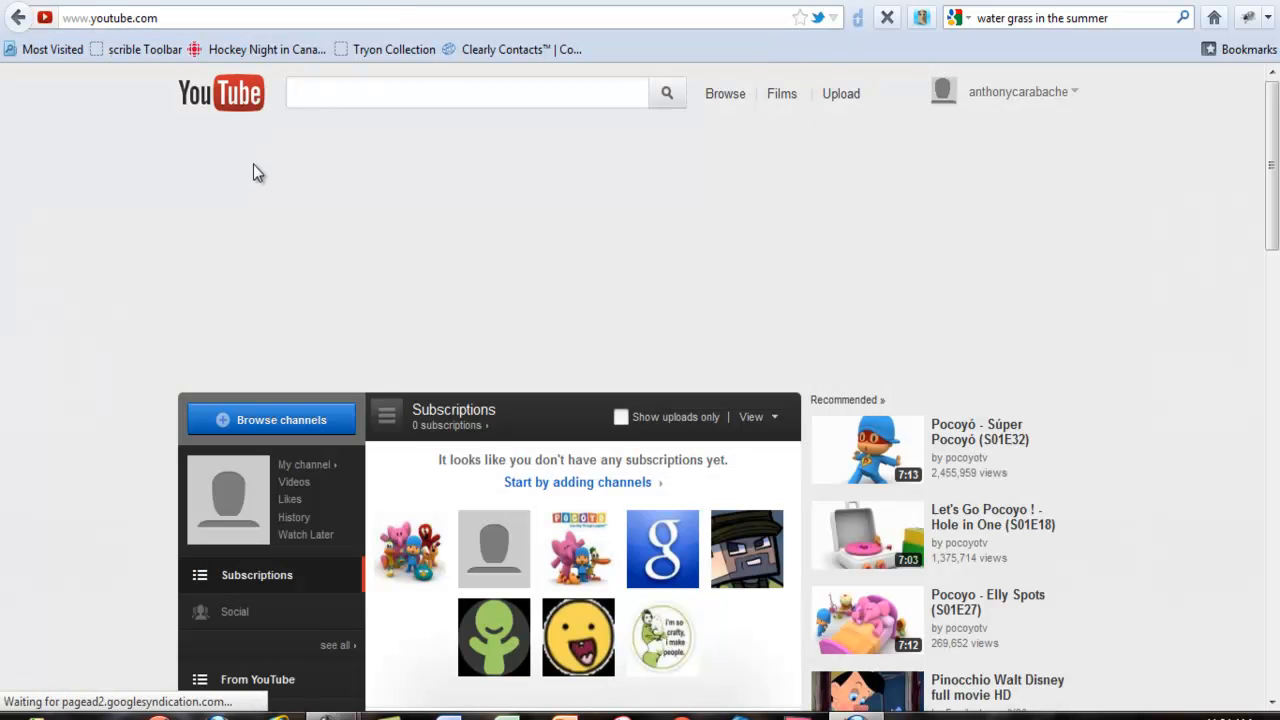
left_click(308, 92)
type("watering")
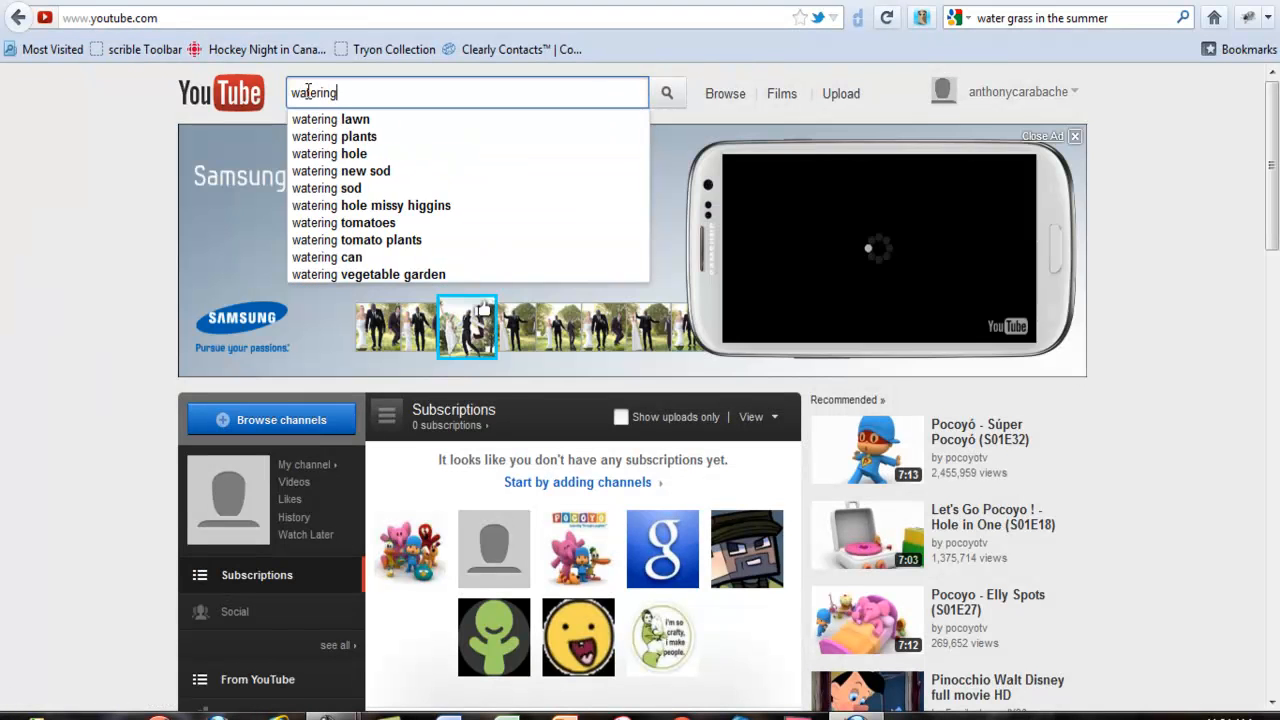
type(" gras")
key("Return")
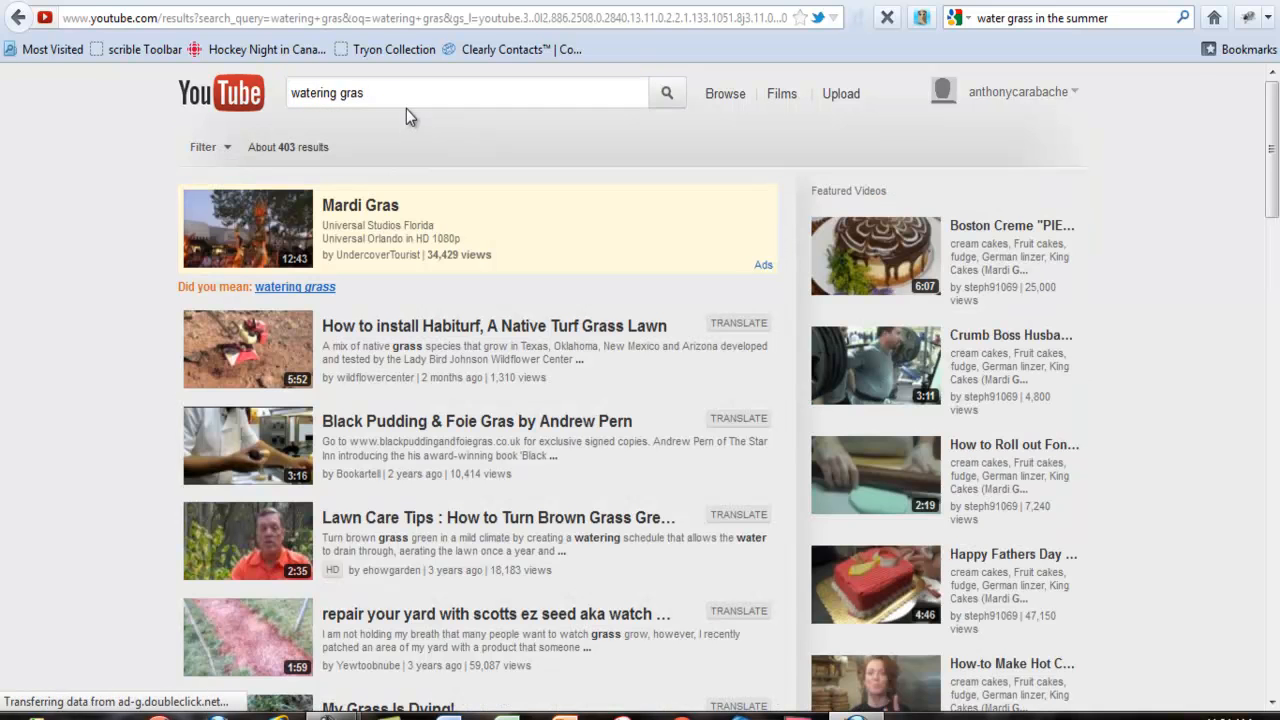
left_click(407, 100)
type("s")
key("Return")
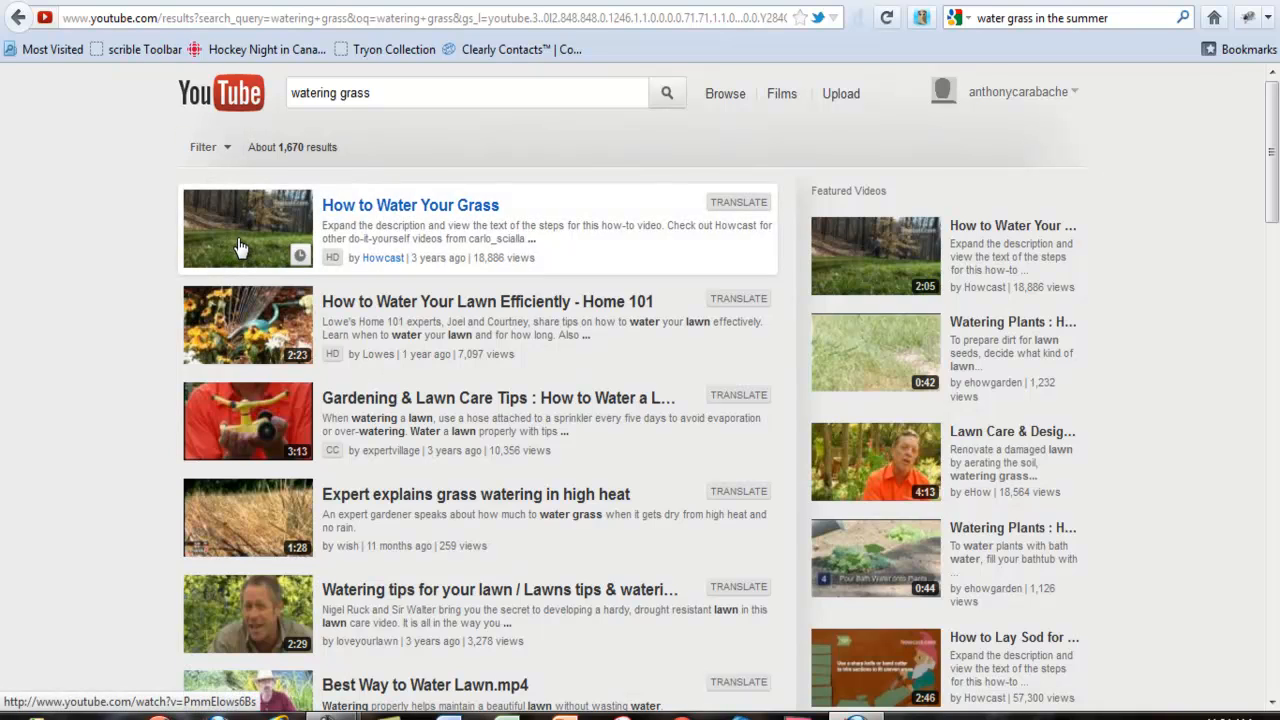
- Open the Howcast video "How to Water Your Grass" and close the advertiser's page
left_click(237, 247)
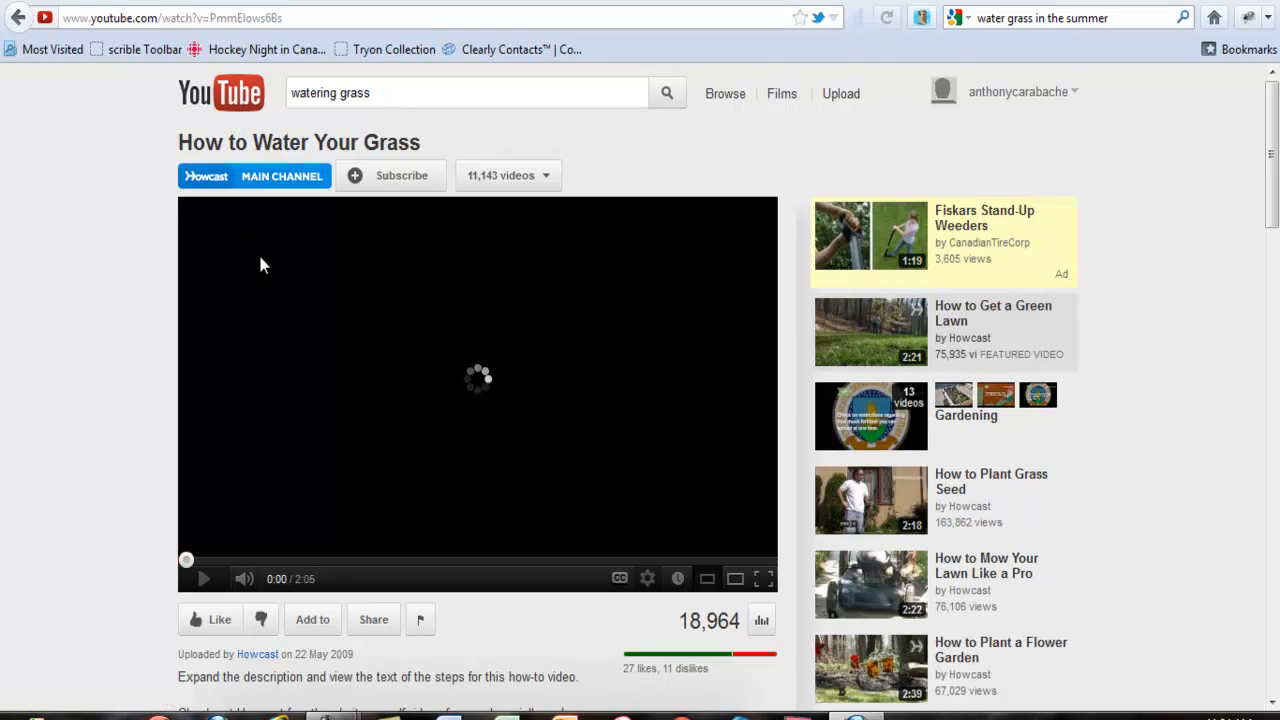
left_click(424, 353)
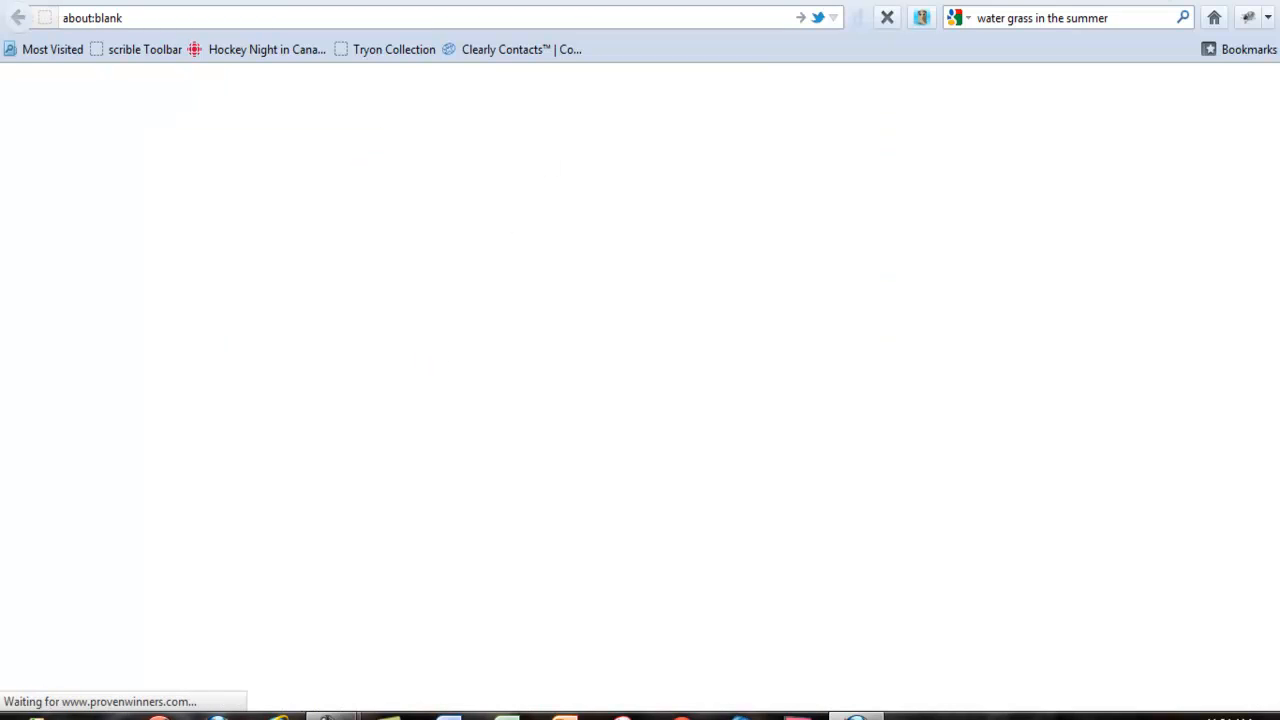
left_click(1127, 1)
scroll(300, 540, "down", 3)
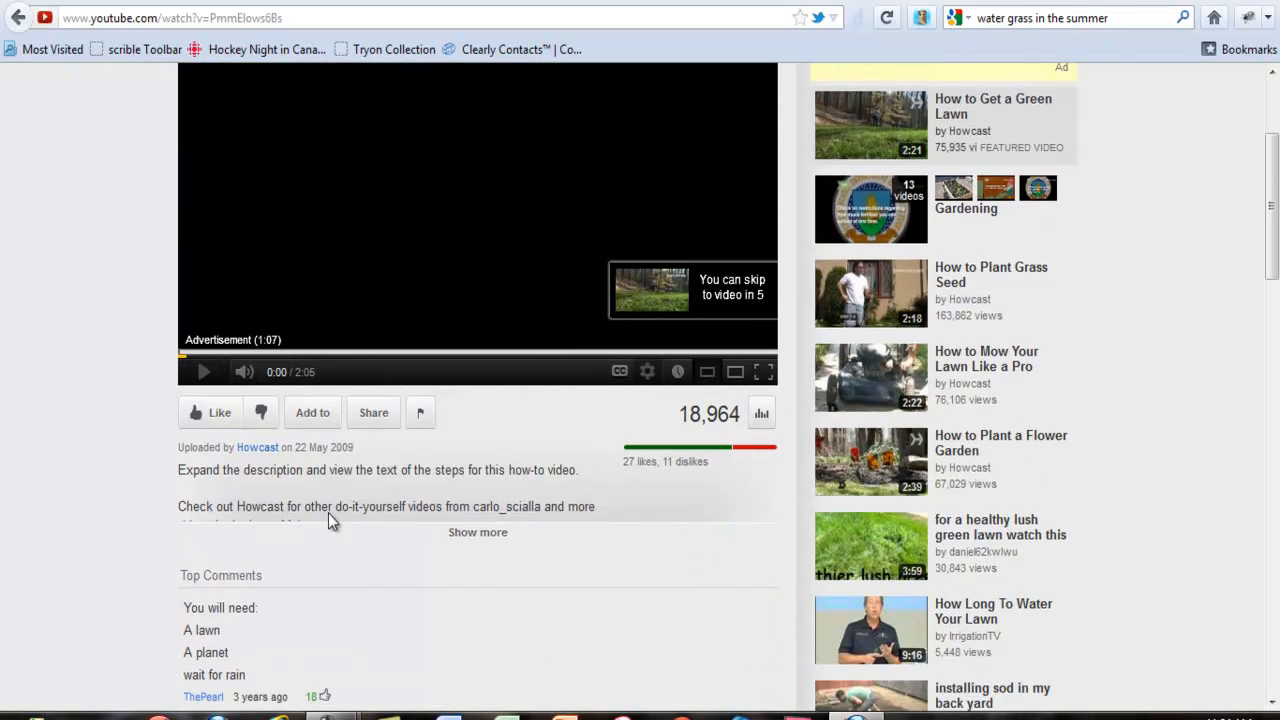
- Display the sharing options and embed code for the "How to Water Your Grass" video
left_click(373, 413)
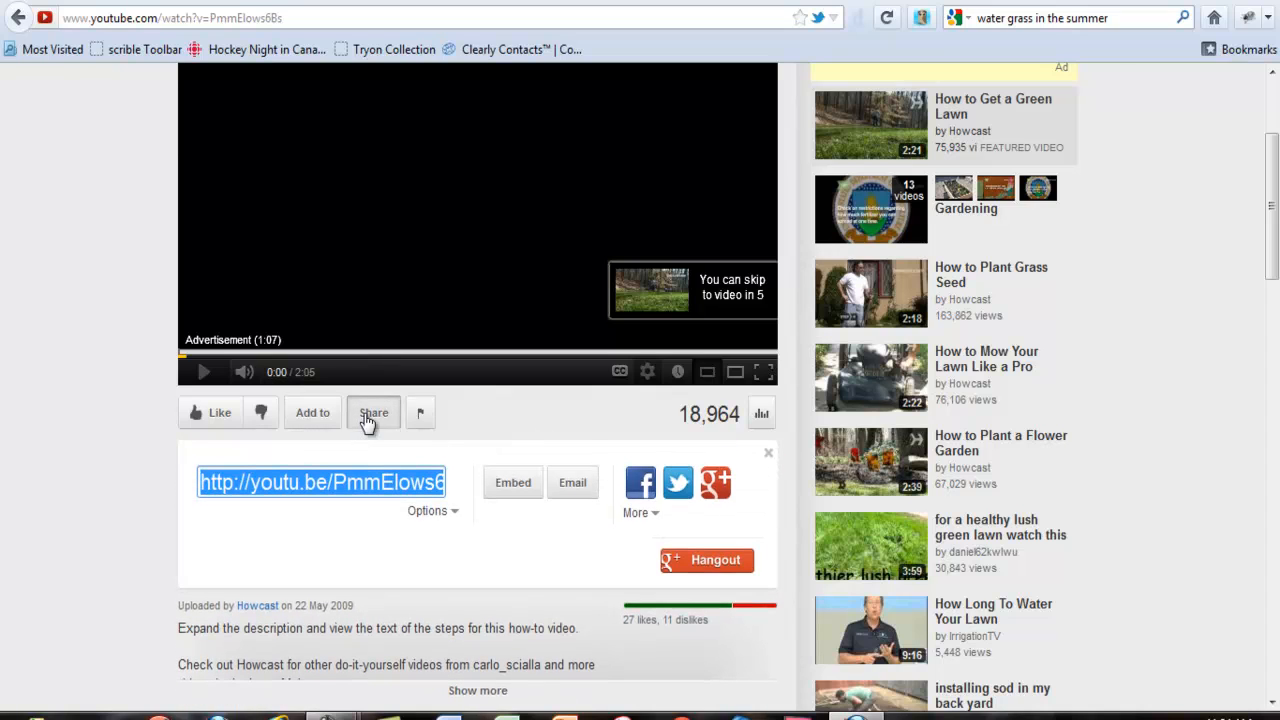
left_click(510, 485)
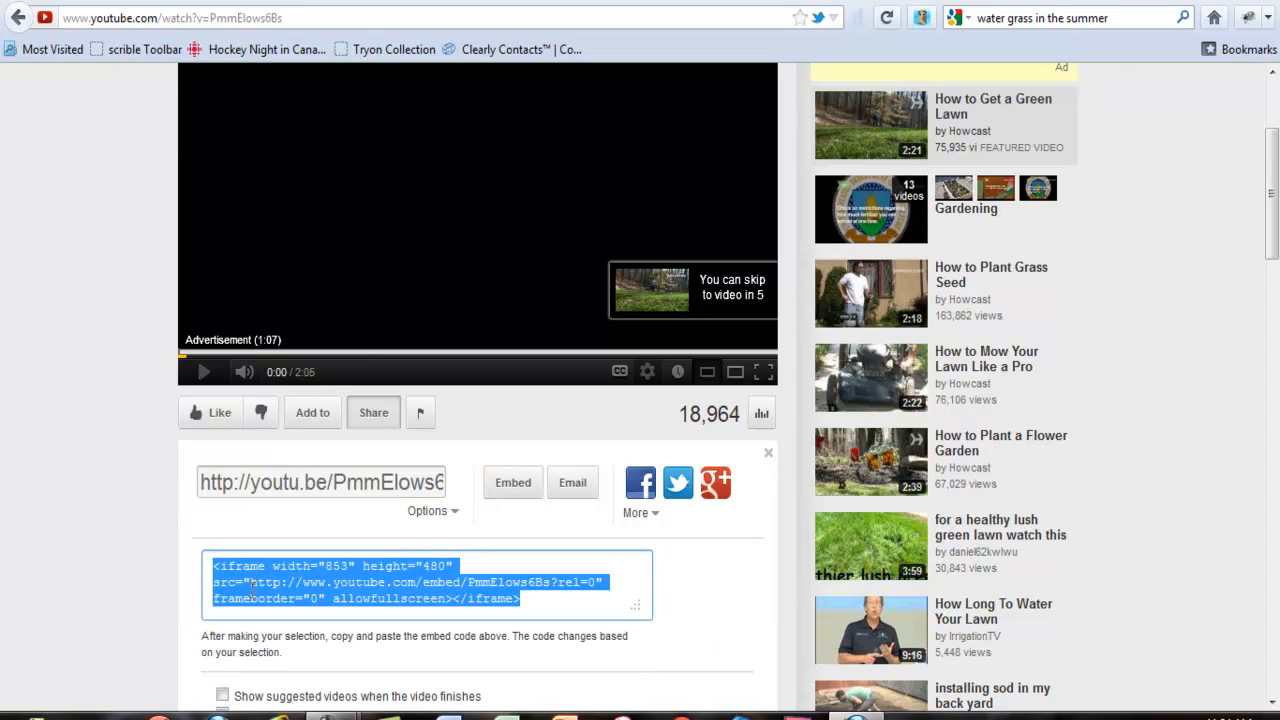
scroll(284, 583, "down", 4)
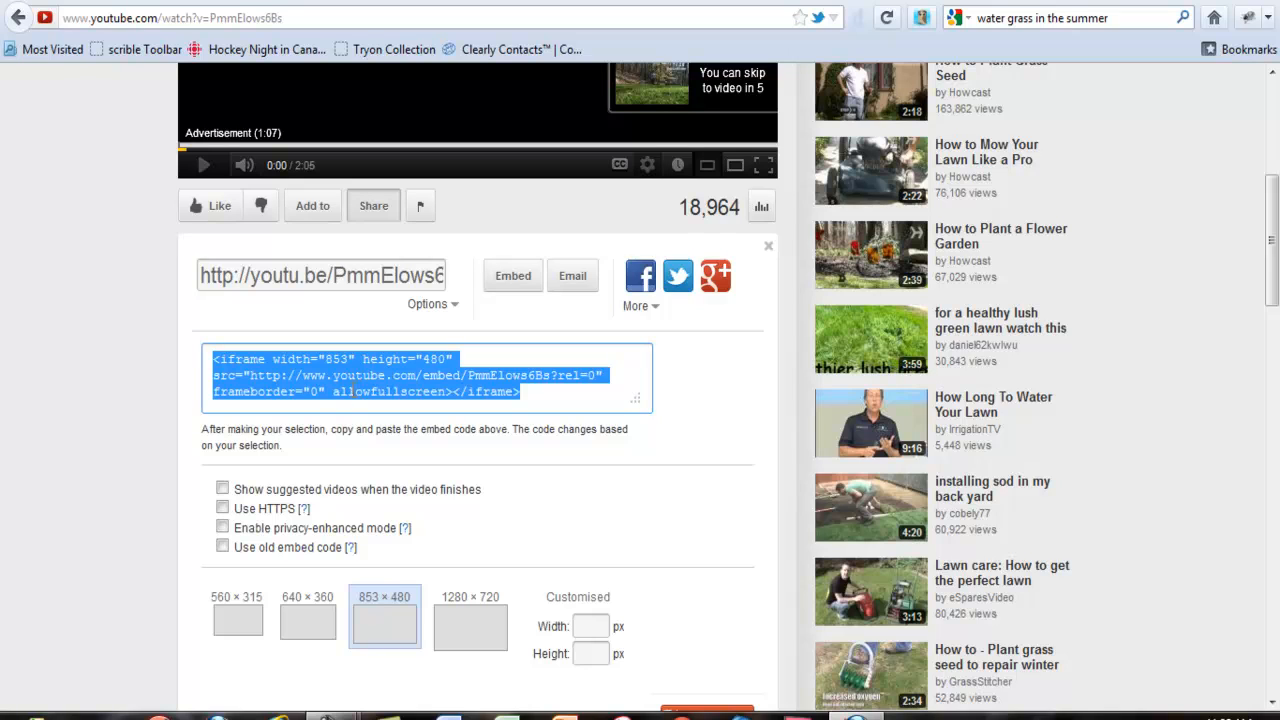
- Copy the 853 × 480 embed code with suggested videos turned off and return to the news item
left_click(222, 490)
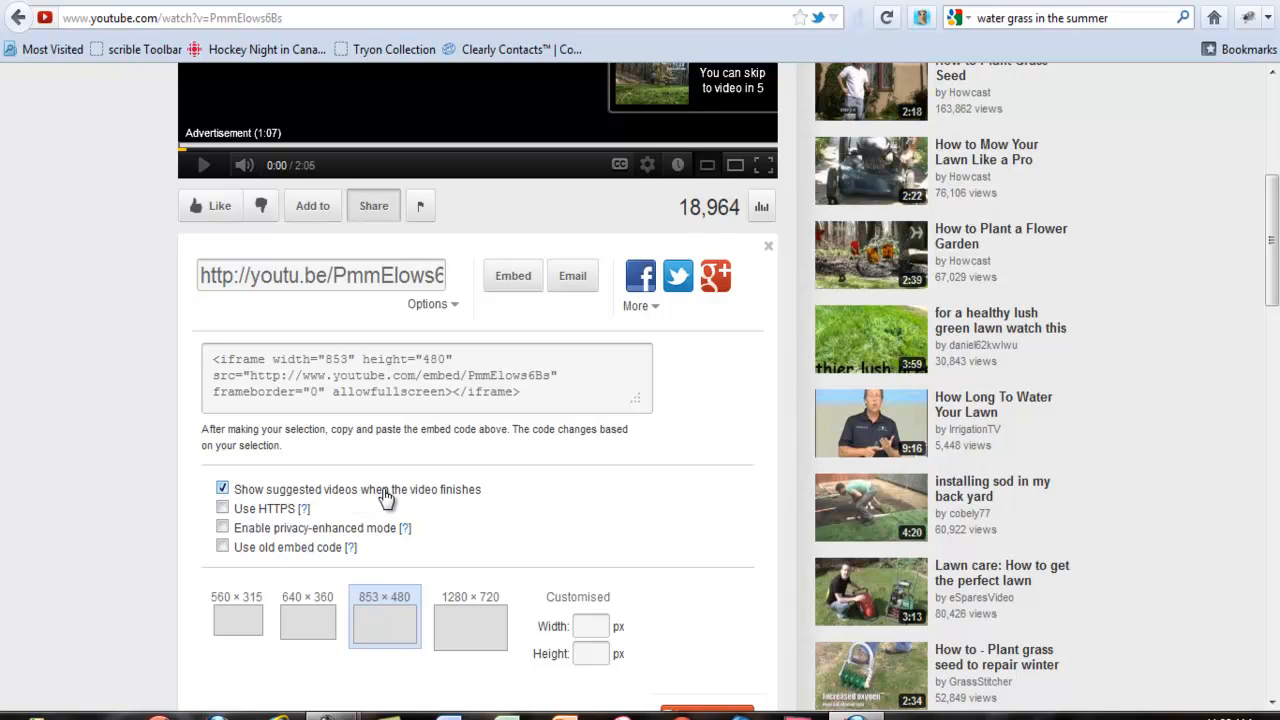
left_click(223, 490)
left_click(532, 397)
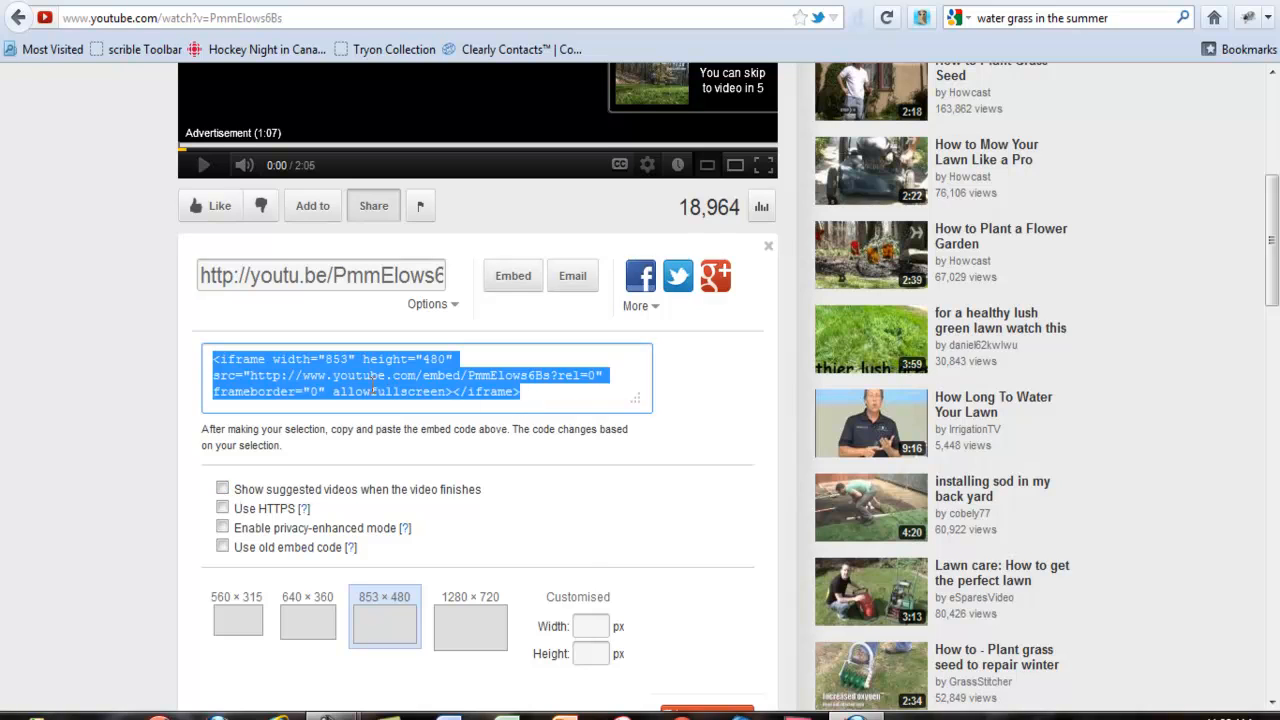
right_click(371, 387)
left_click(407, 450)
left_click(532, 1)
- Add the Heading 3 line "Video Feature!" below the link sentence and start a new paragraph under it
left_click(369, 516)
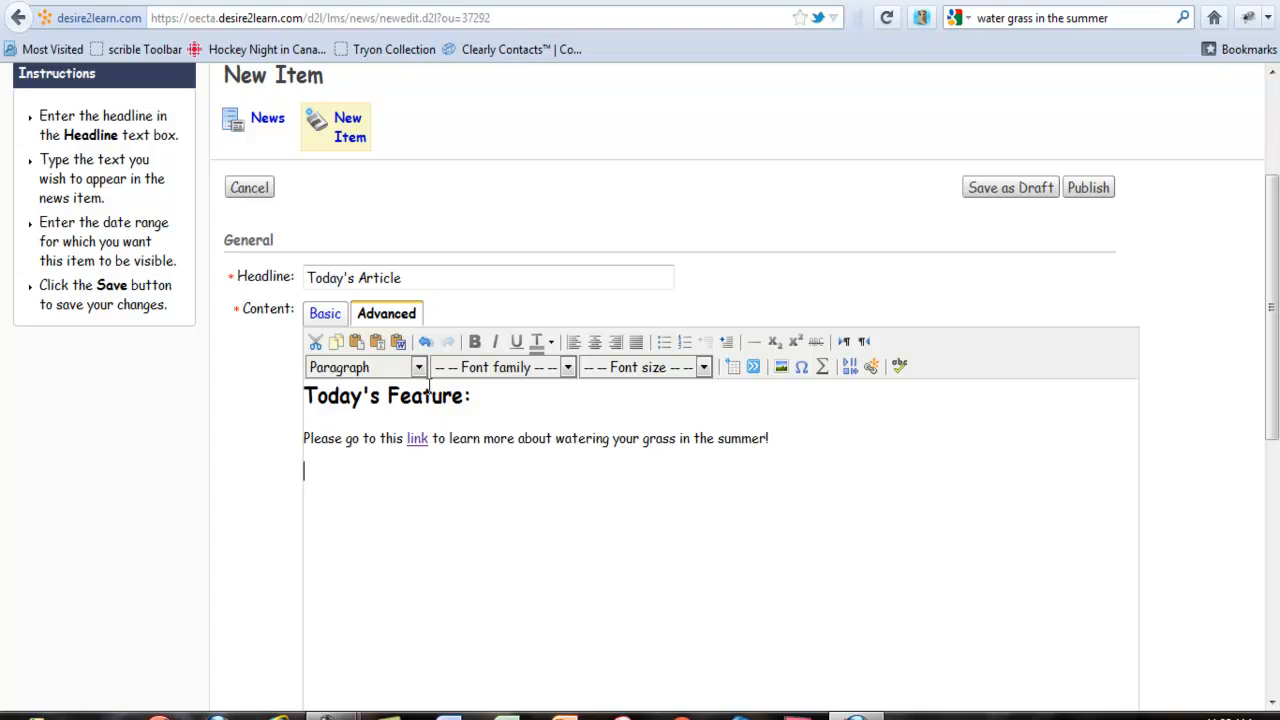
left_click(418, 368)
left_click(398, 503)
type("Vide")
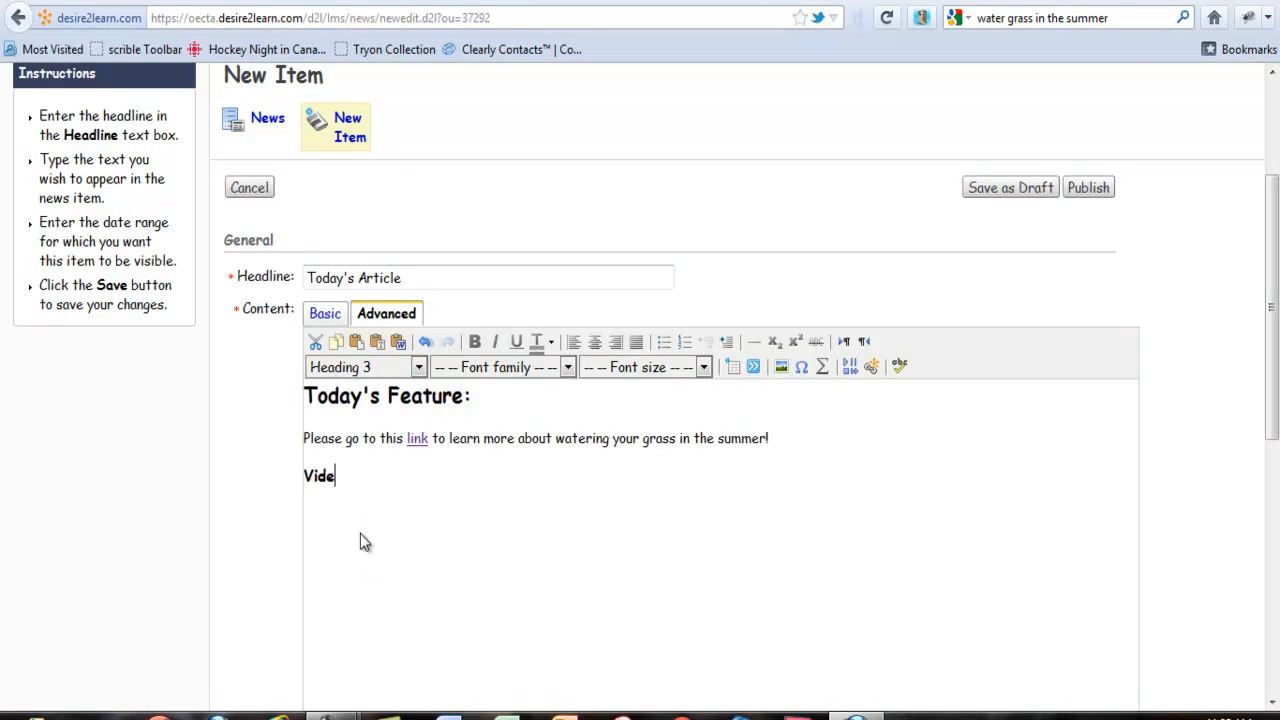
type("o Feature!")
key("Return")
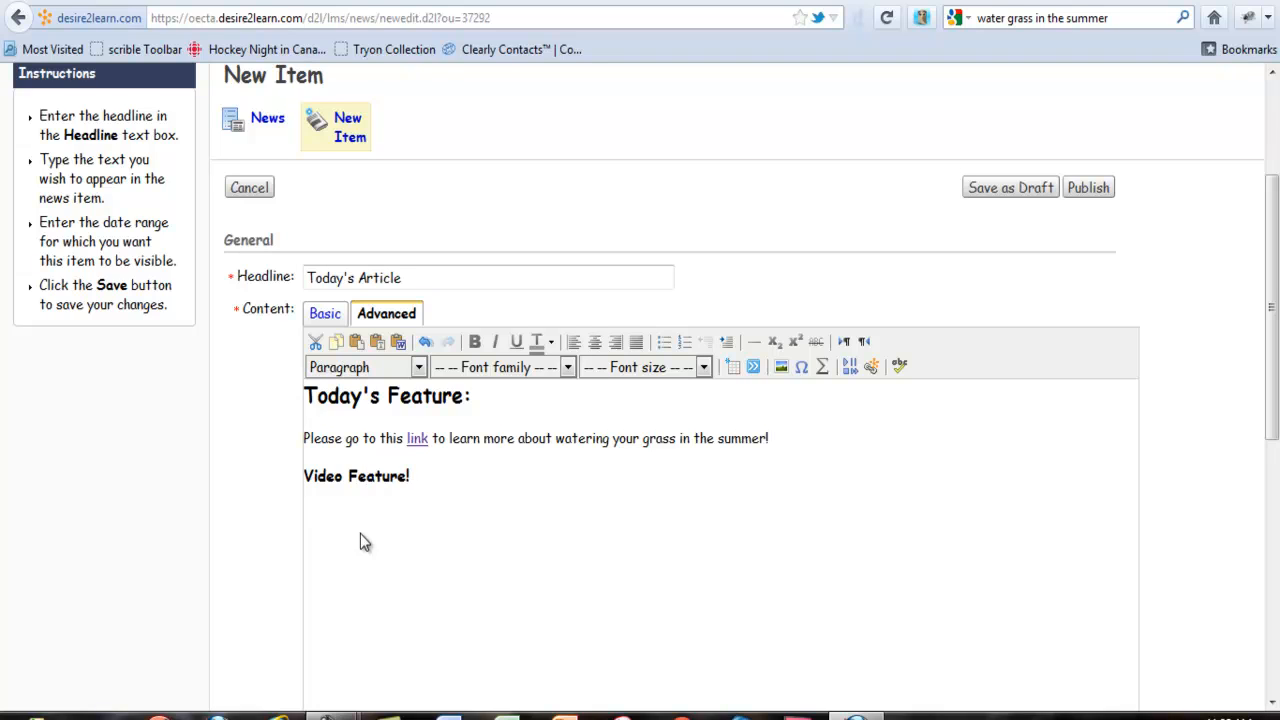
- Insert the video below the "Video Feature!" heading using the copied YouTube embed code
left_click(851, 371)
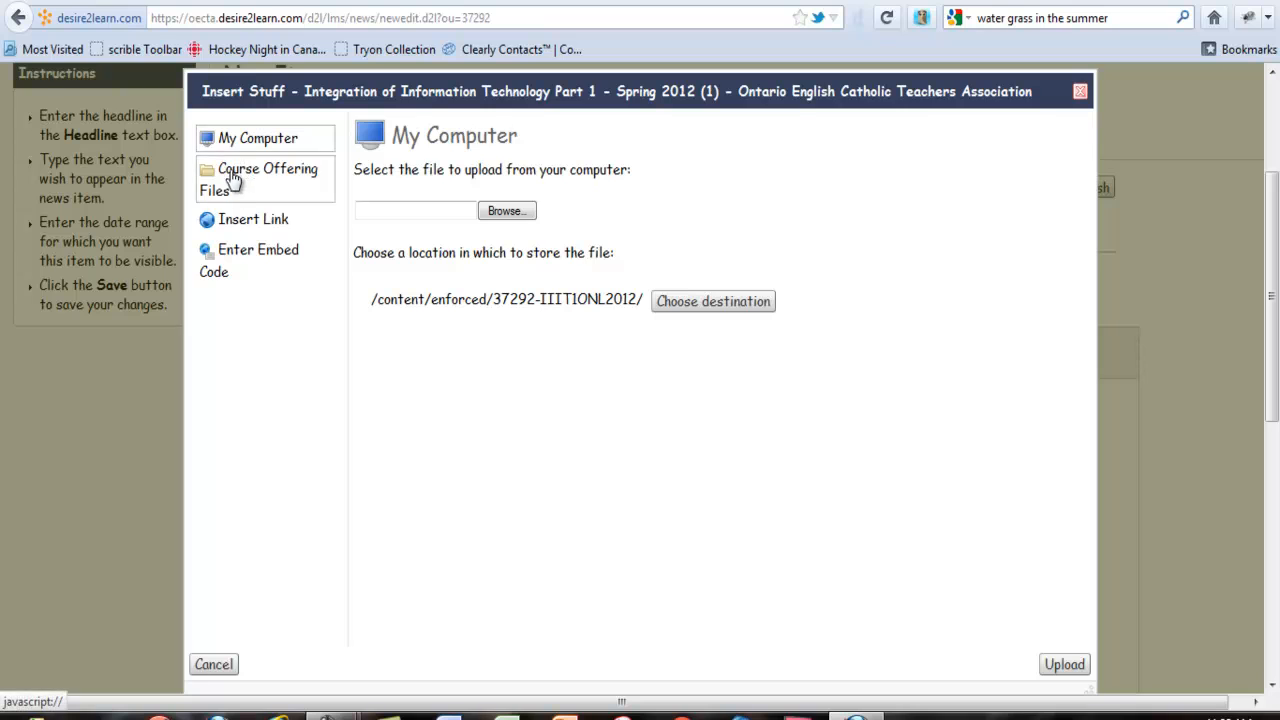
left_click(229, 260)
left_click(418, 237)
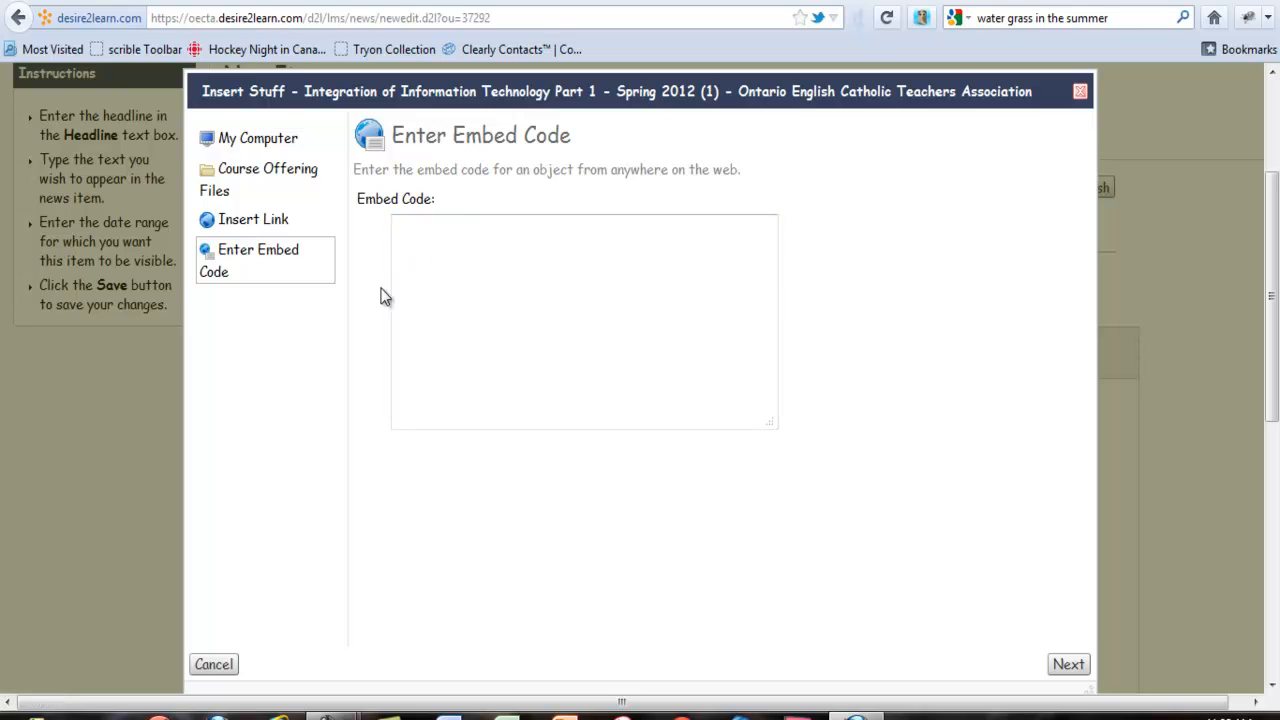
right_click(428, 237)
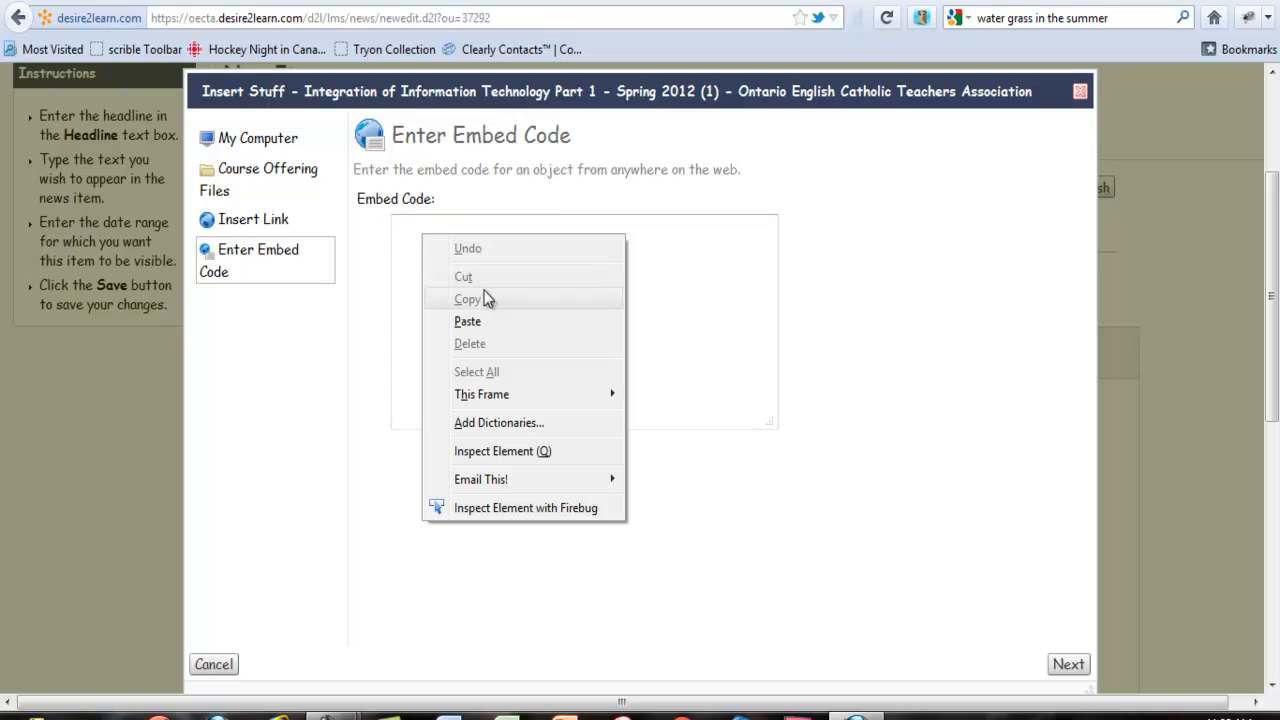
left_click(482, 323)
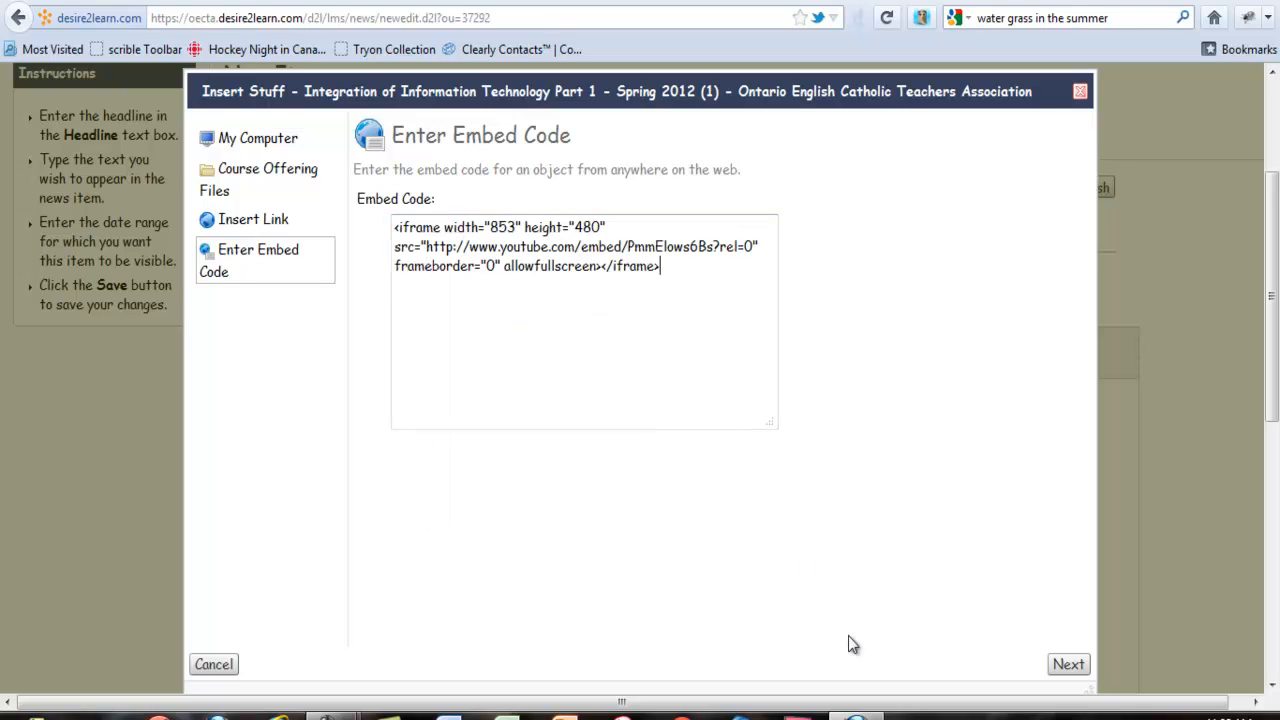
left_click(1068, 665)
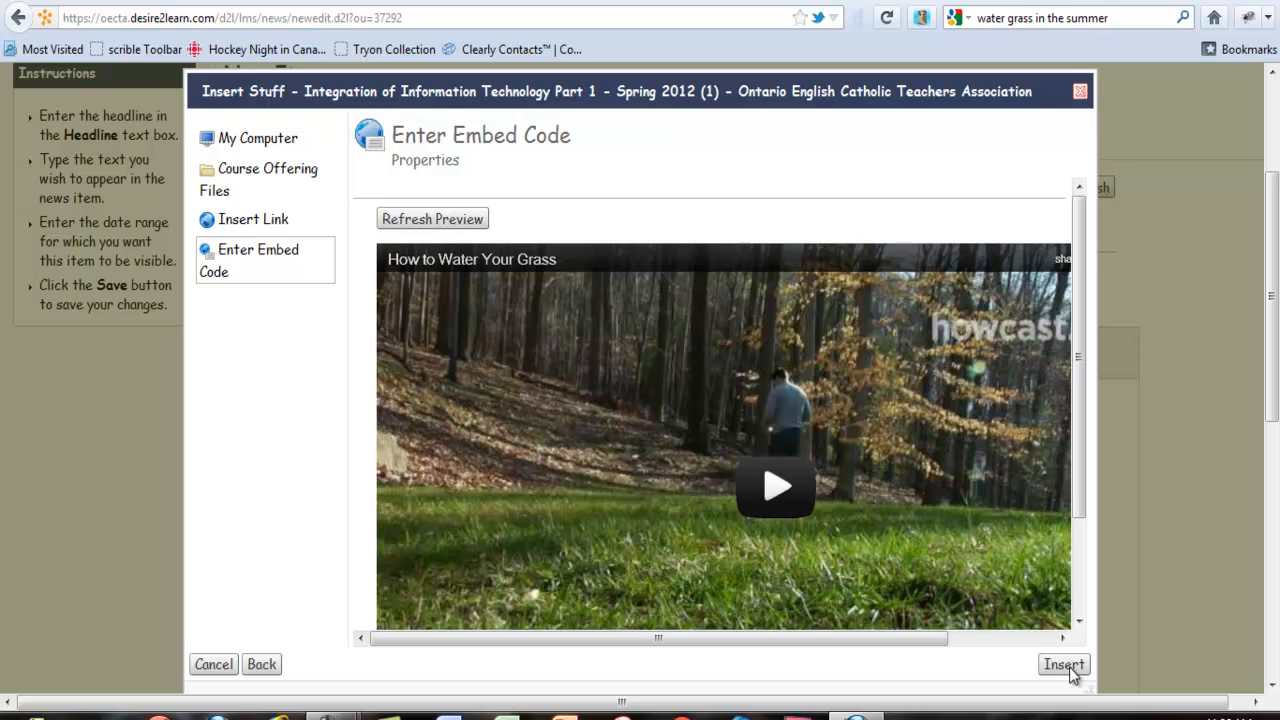
scroll(1082, 580, "down", 2)
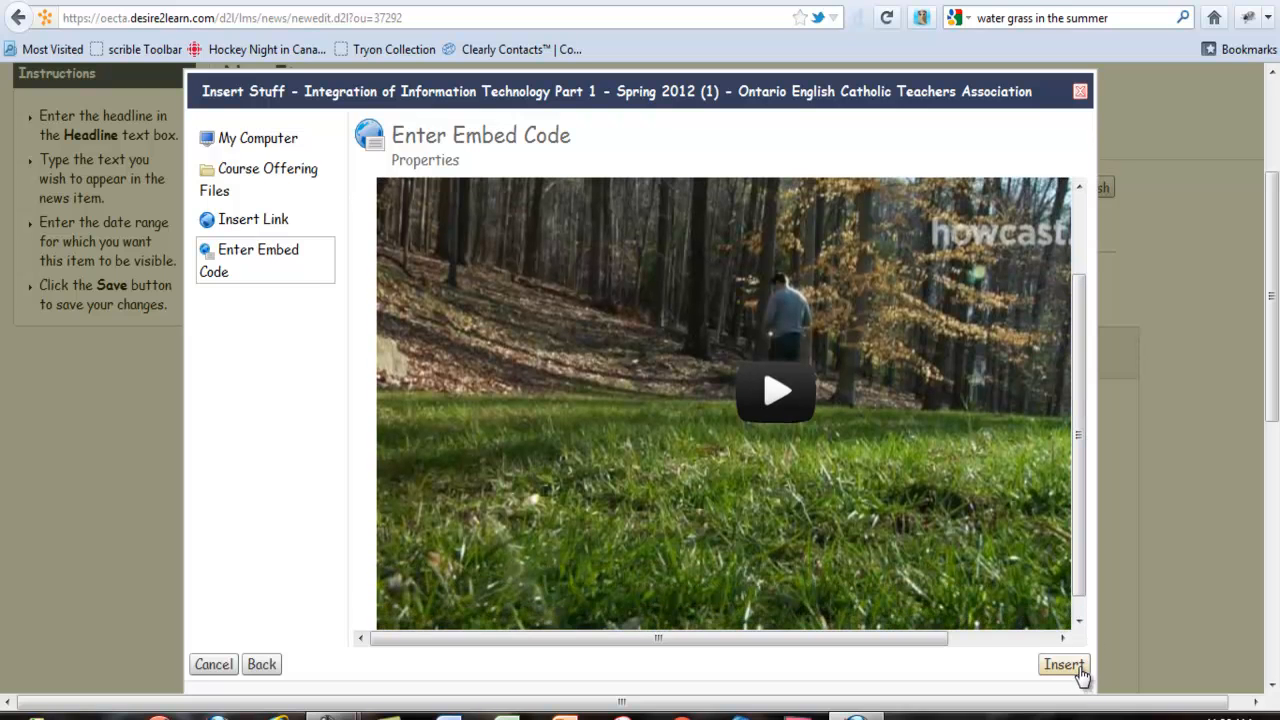
left_click(1078, 668)
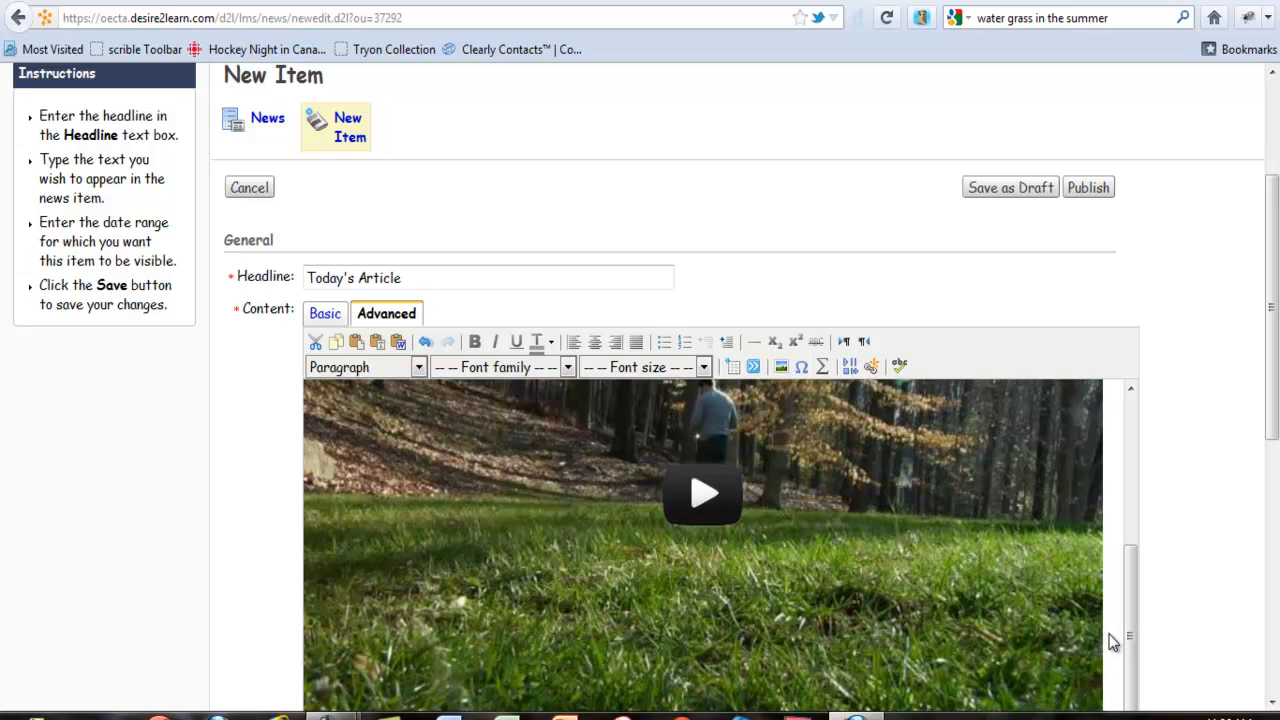
- Add an empty paragraph beneath the embedded video and save the news item as a draft
mouse_move(1130, 633)
left_mouse_down()
mouse_move(1119, 455)
mouse_move(1131, 643)
left_mouse_up()
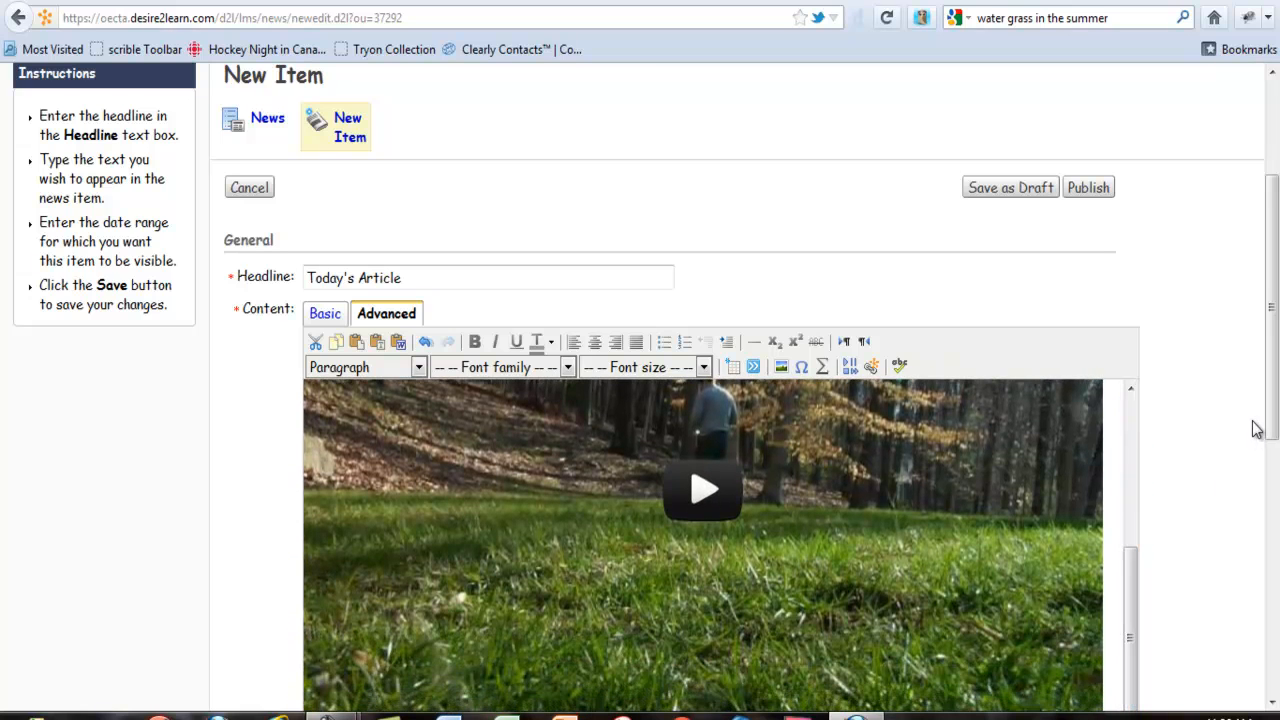
left_click_drag(1271, 420, 1272, 483)
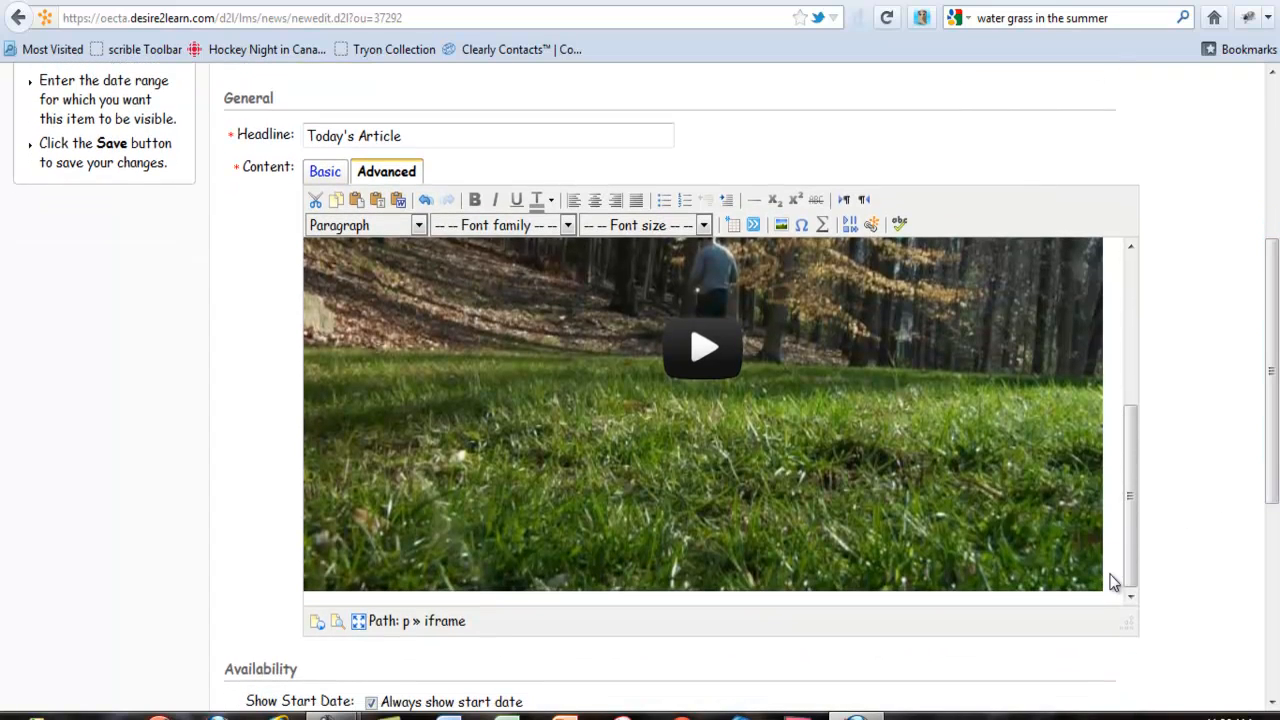
key("Return")
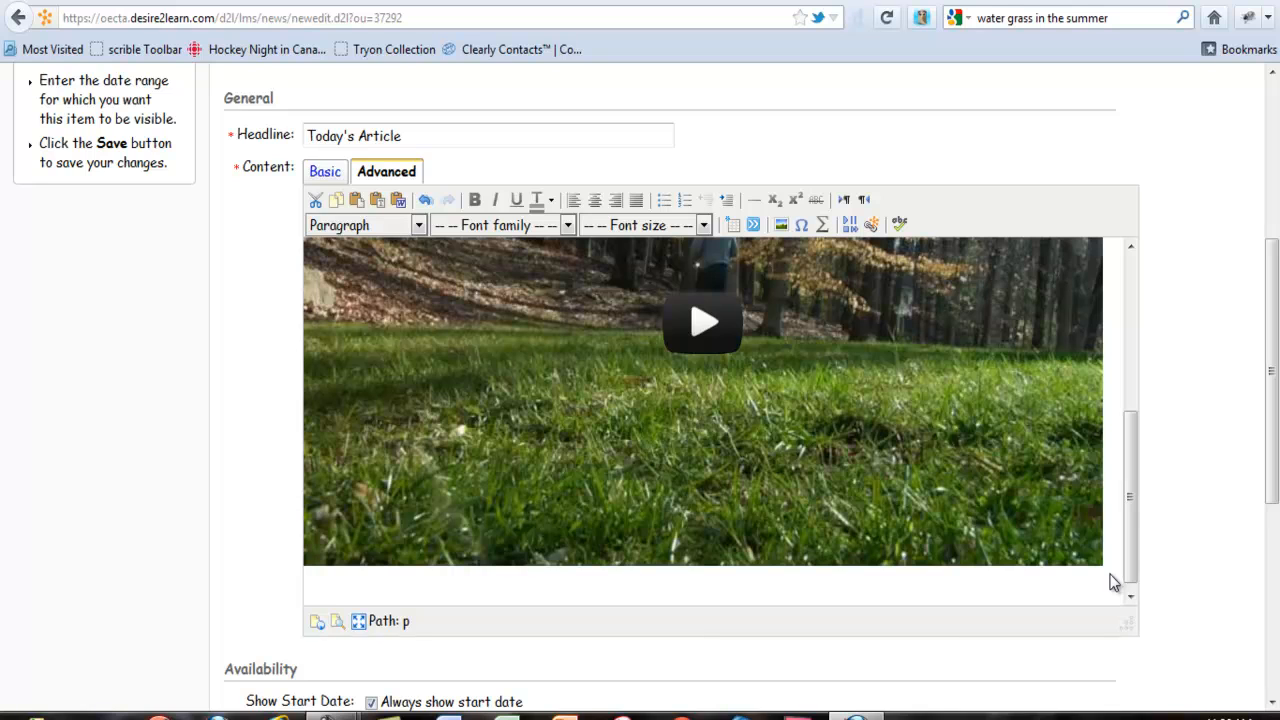
left_click_drag(1269, 431, 1277, 638)
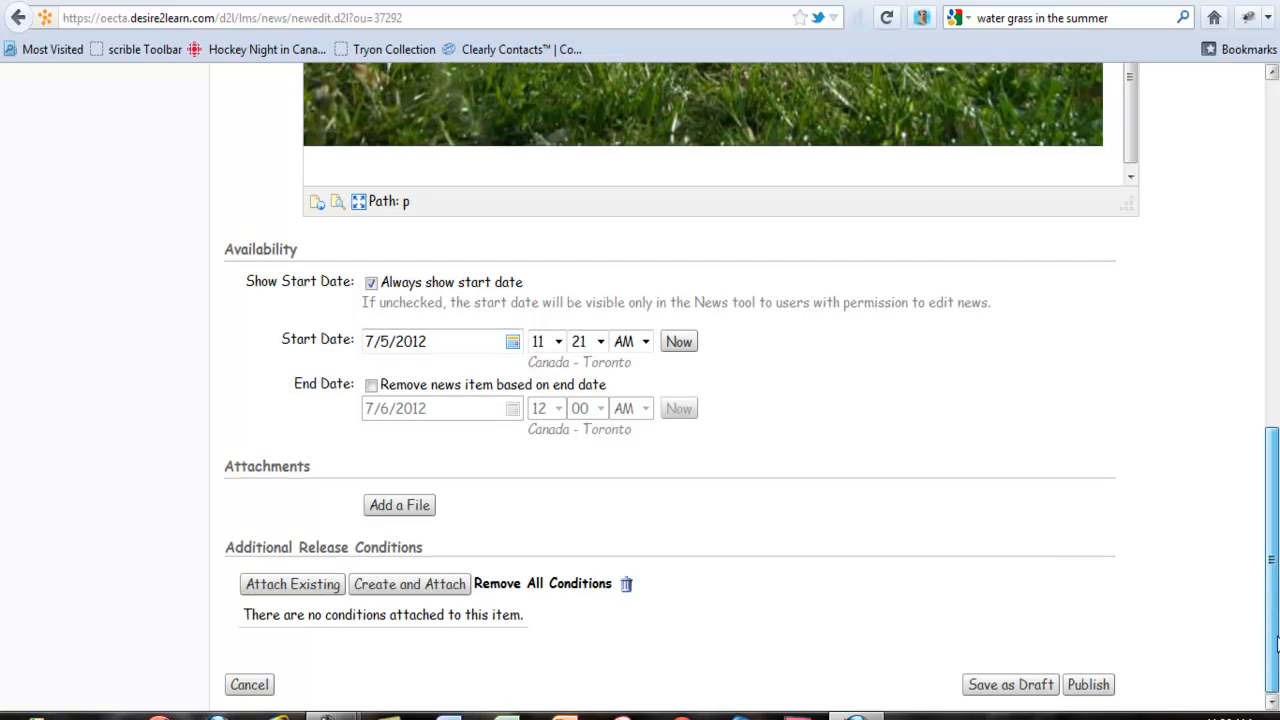
left_click(1030, 688)
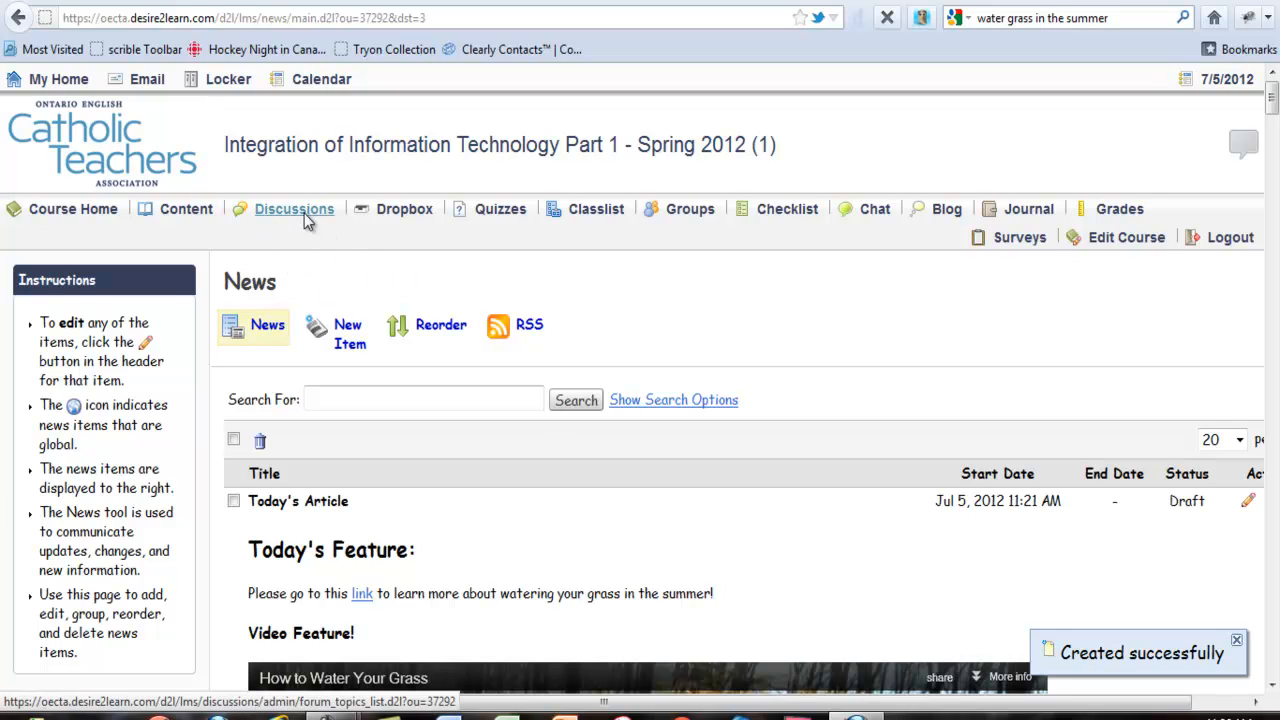
- Create a discussion forum titled "Summer Maintenance" and save it, continuing to a new topic
left_click(302, 215)
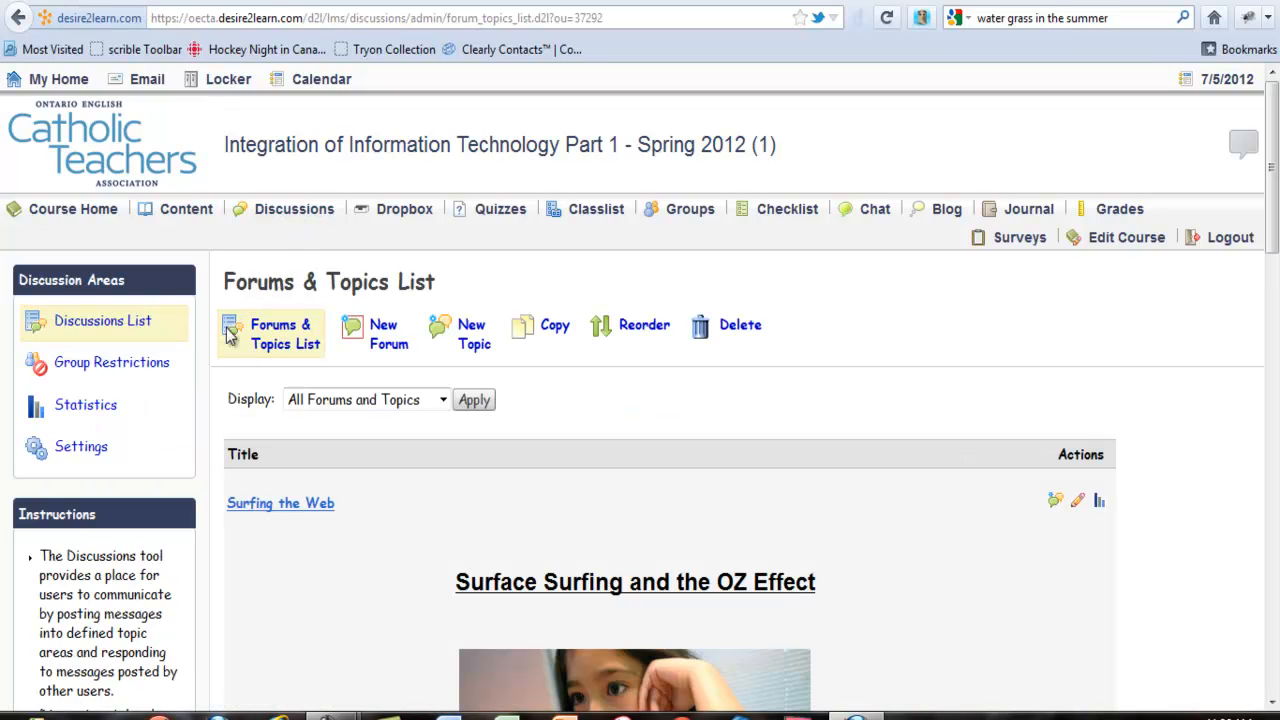
left_click(398, 345)
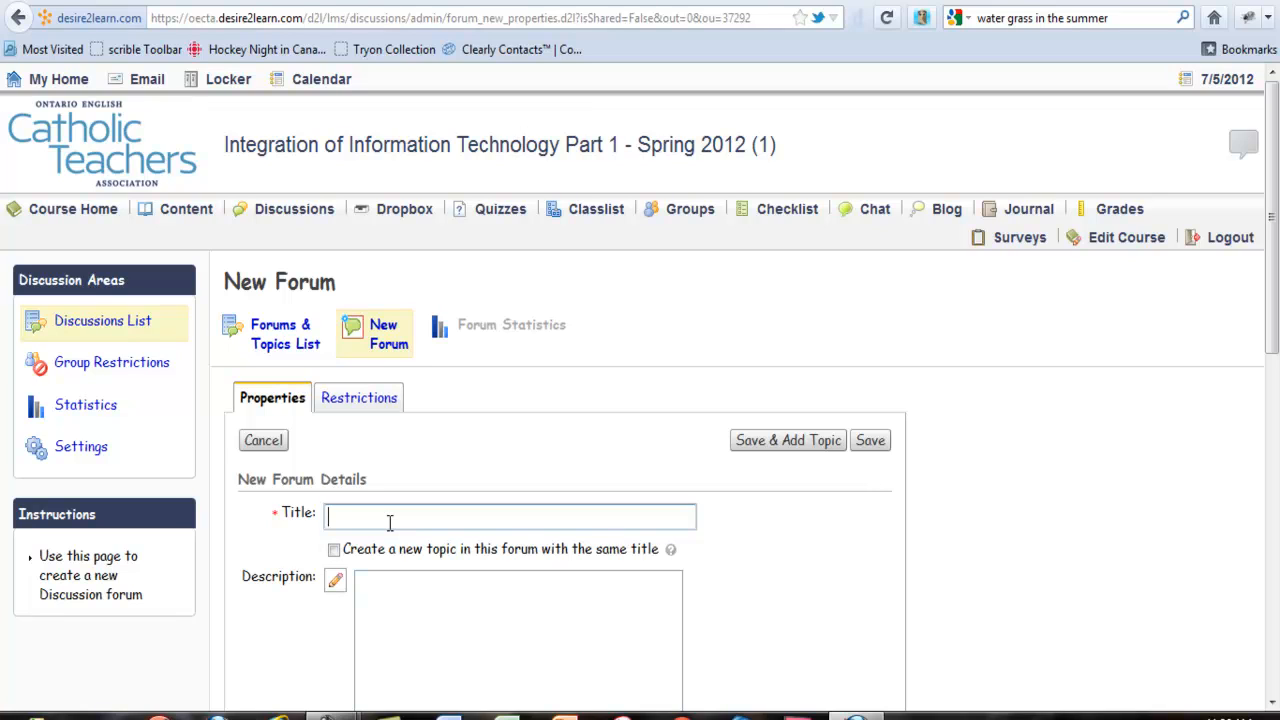
type("Summer Maintenance")
left_click(831, 444)
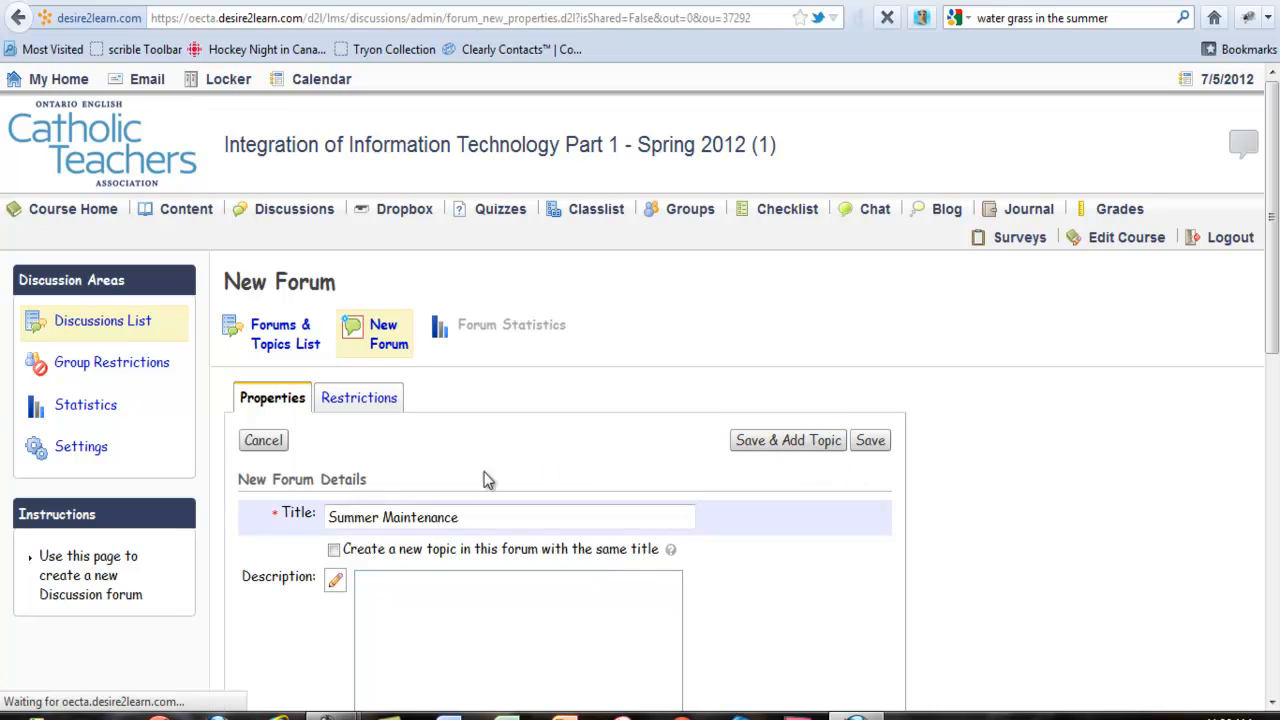
- Save topic "Lawn Care" with description "Do you remember the basic steps for caring for lawn in the summer? Post 1 response and reply to two others."
type("Lawn Care")
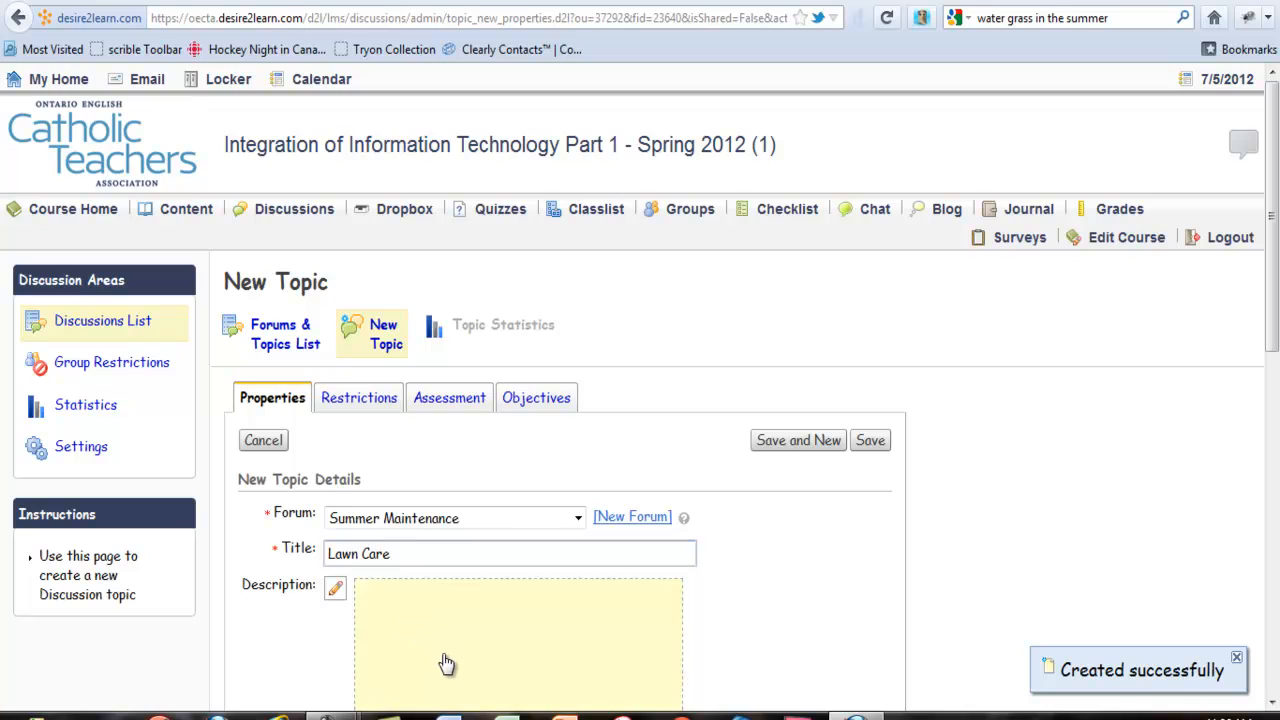
left_click(446, 662)
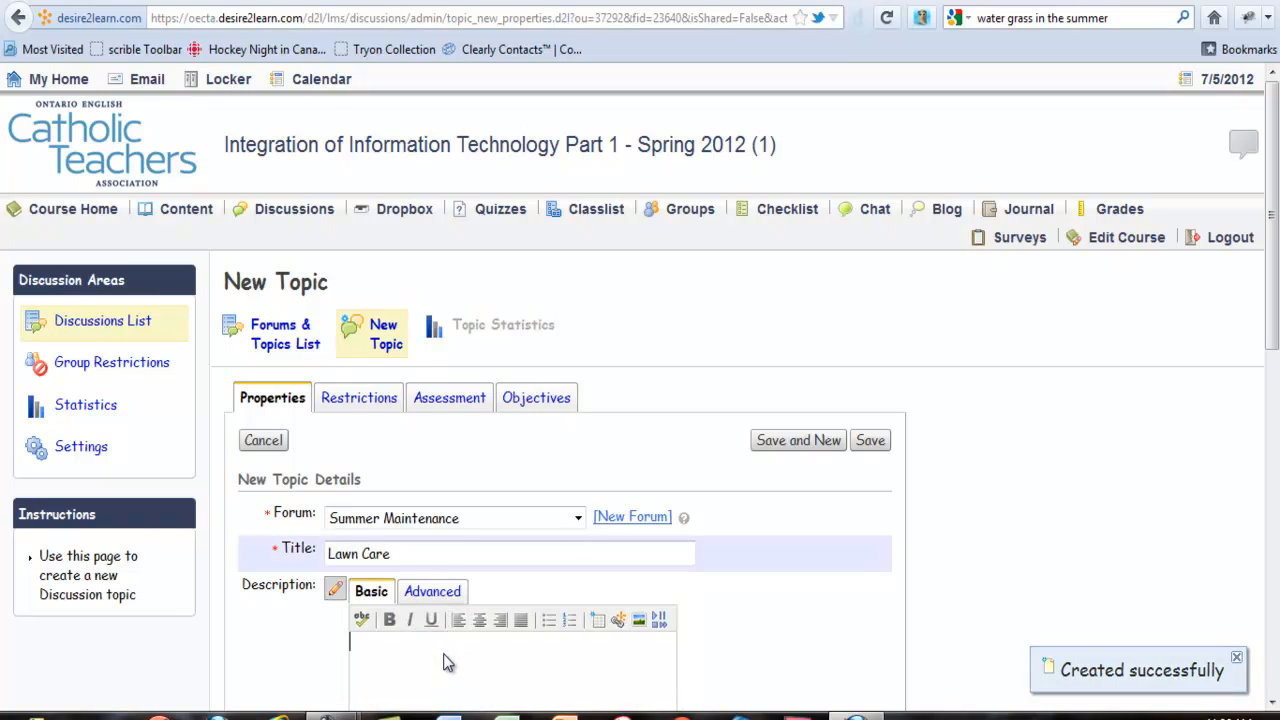
type("Do yo")
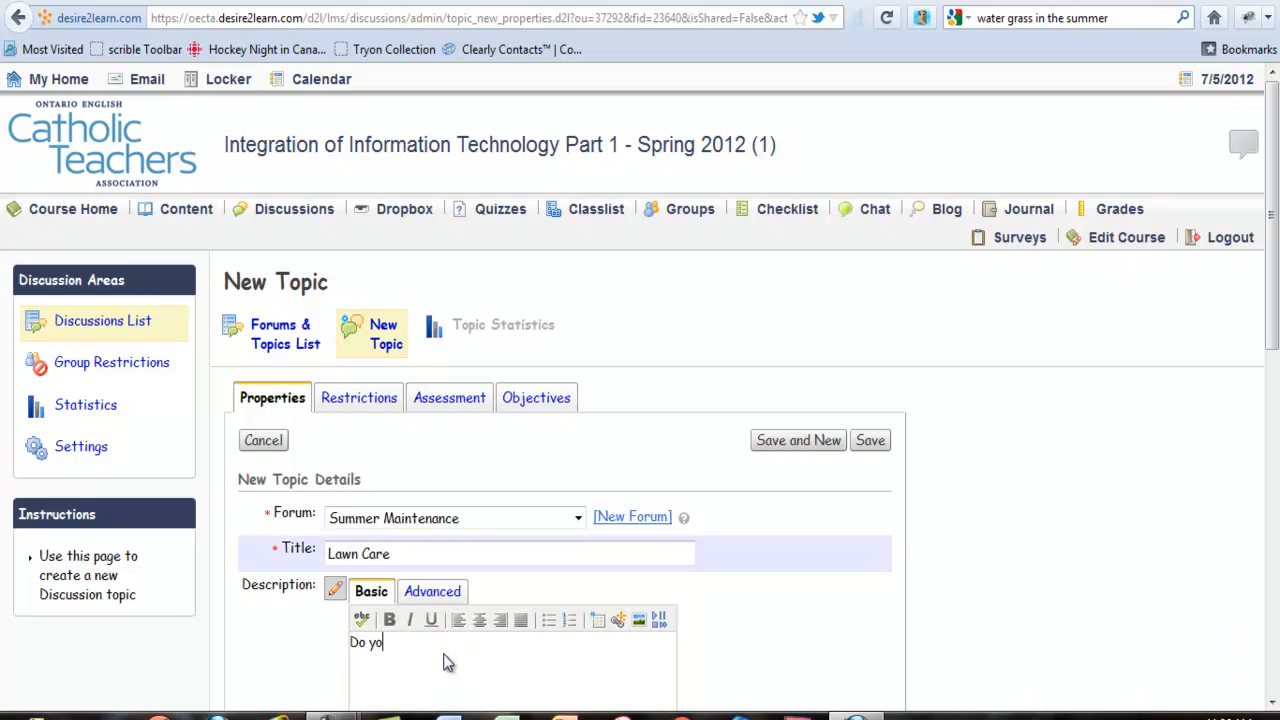
type("u remember the basic steps for caring for lawn")
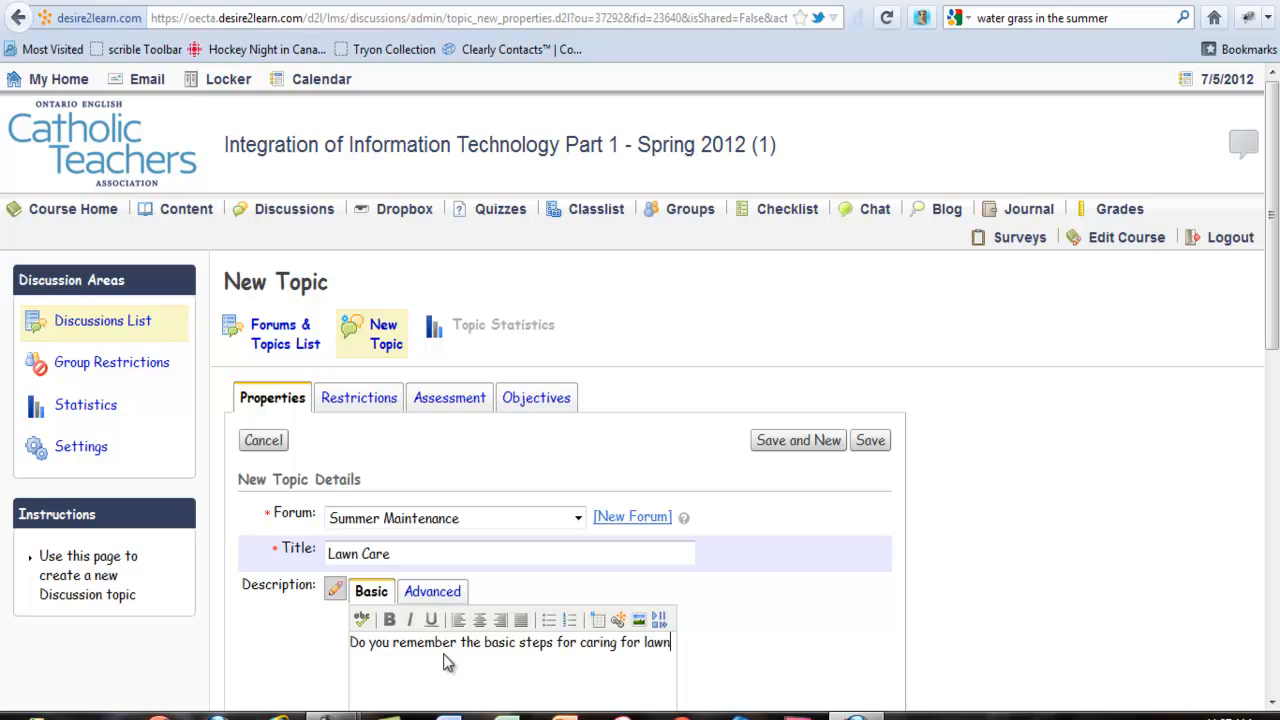
type(" in the summer? Post")
type(" 1 reson")
type("pons")
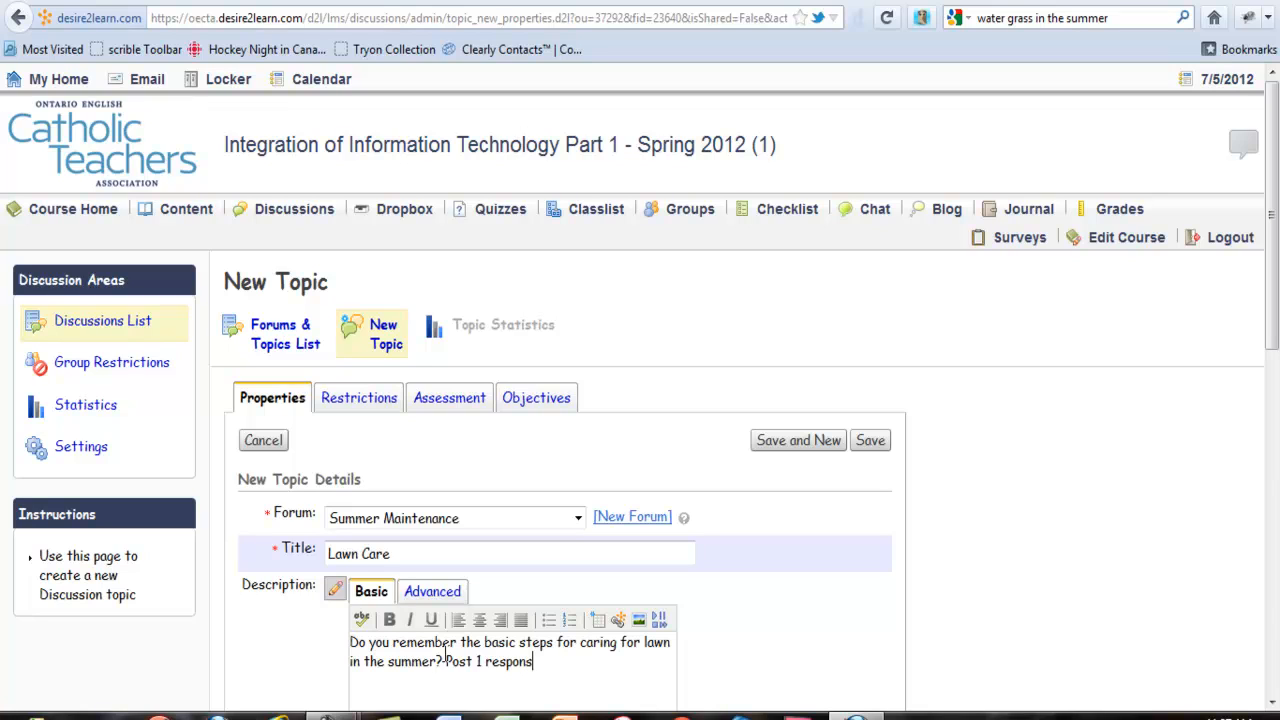
type("e and rely to two others.")
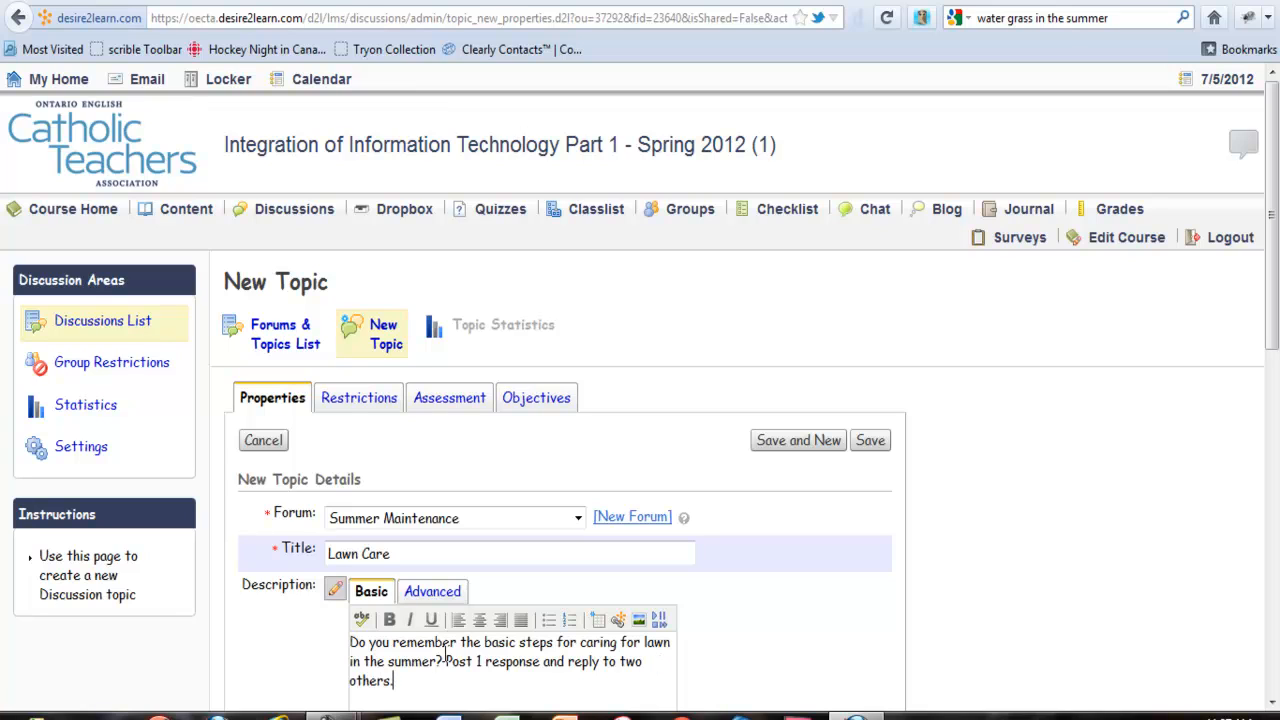
left_click(870, 441)
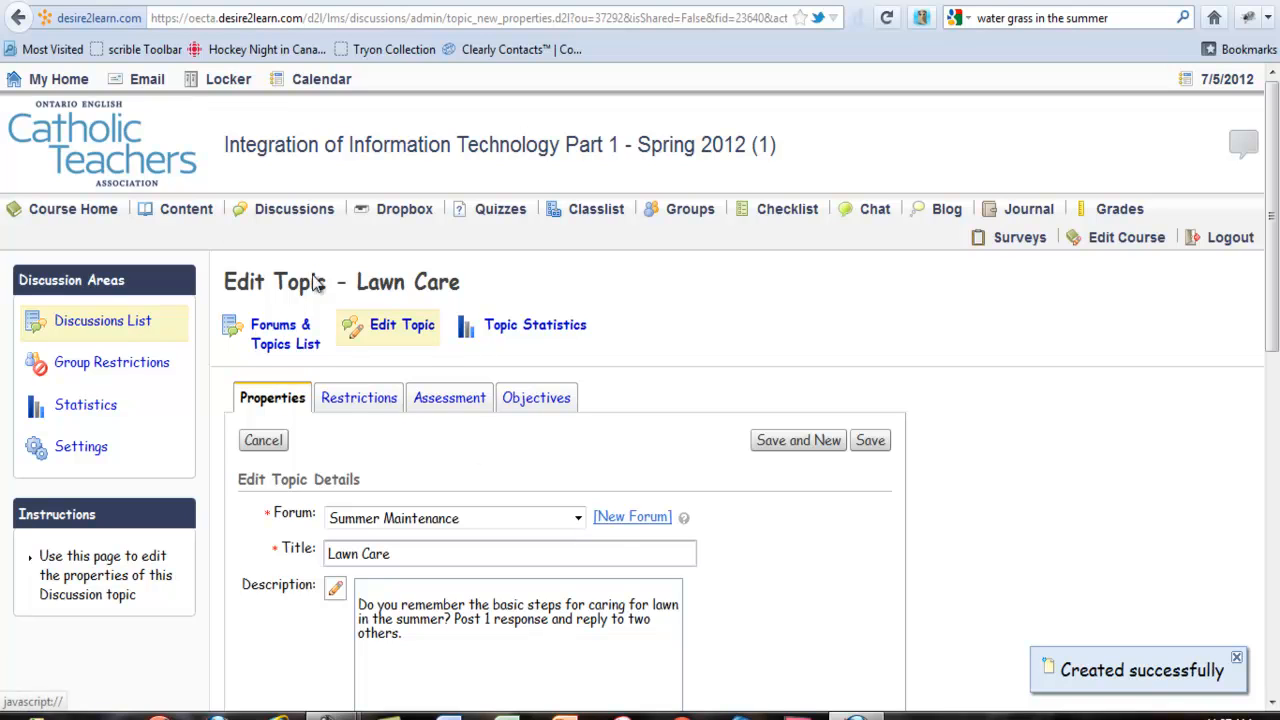
- Return to the course home page and reopen the draft news item "Today's Article" for editing
left_click(62, 215)
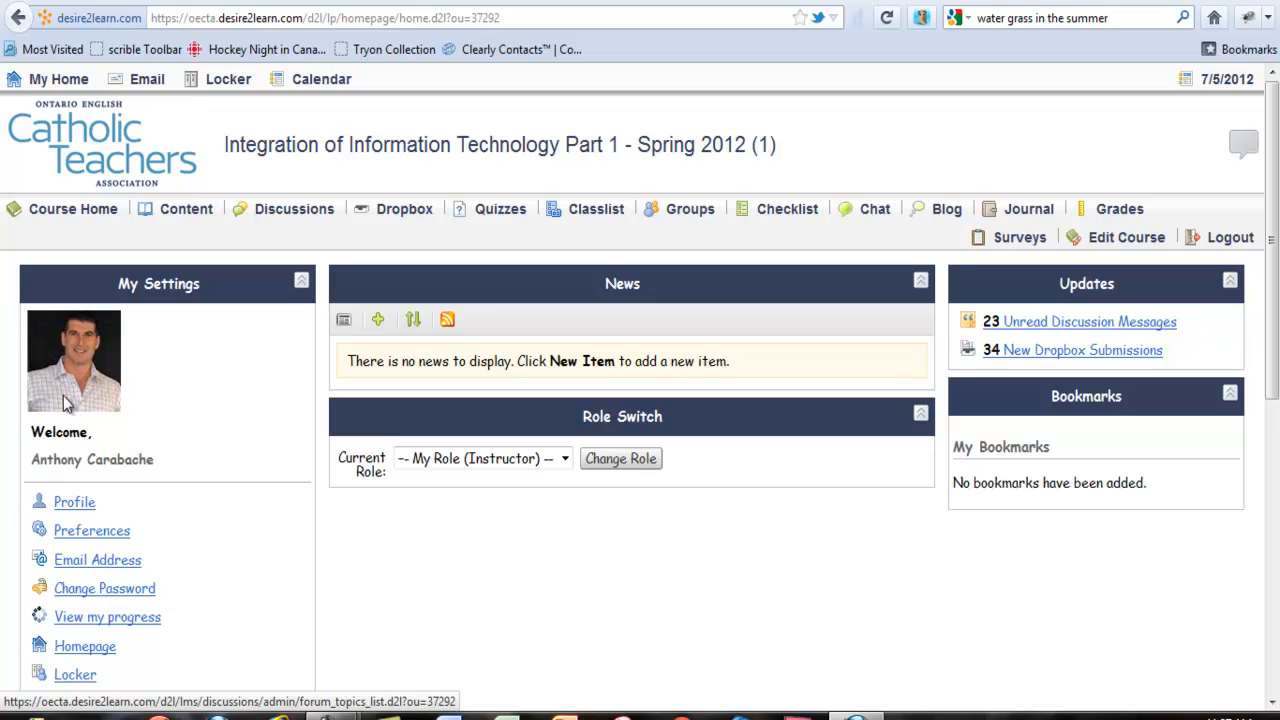
left_click(346, 321)
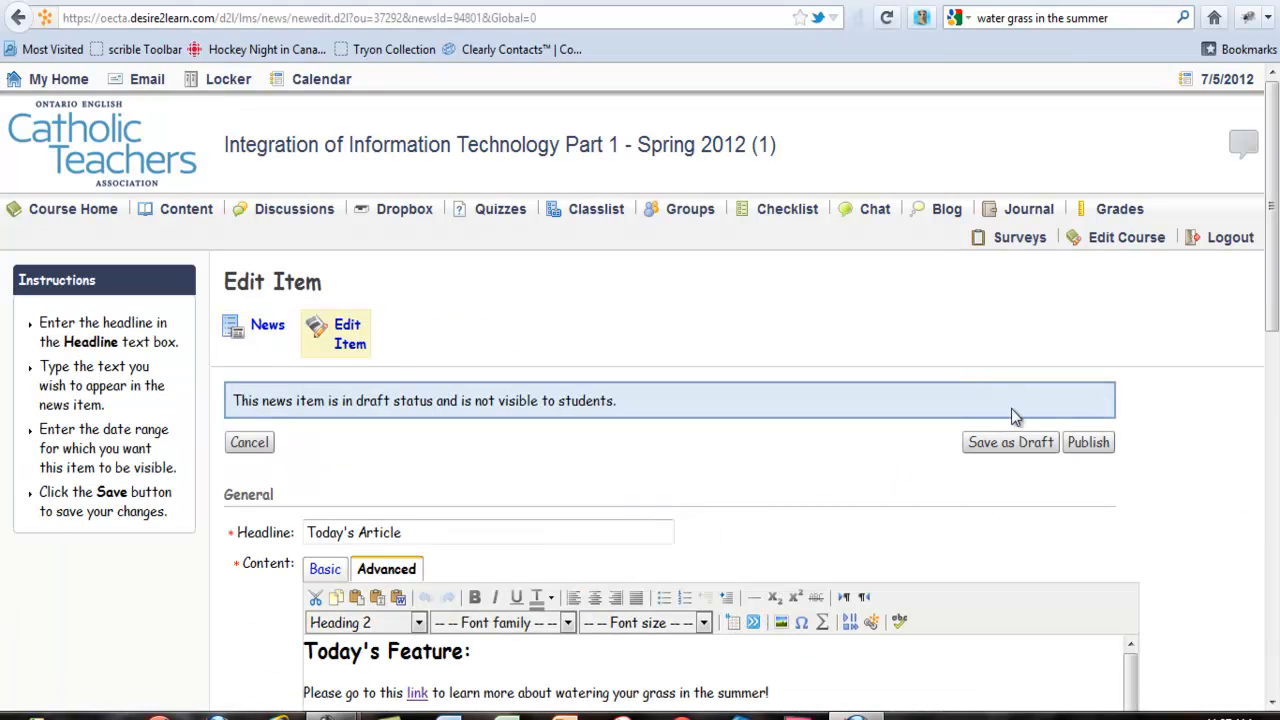
left_click_drag(1276, 259, 1277, 428)
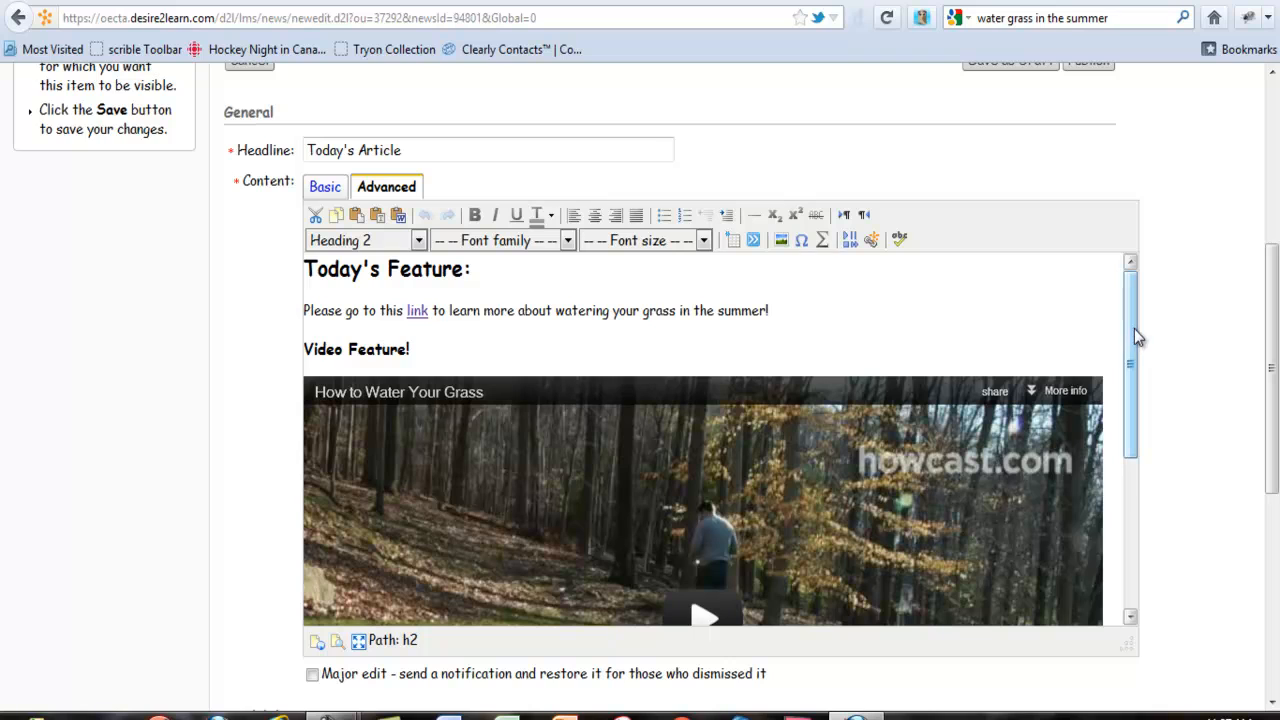
- Add the line "Discussion! Click here to enter the discussion for this video!" in a new paragraph below the embedded video
left_click_drag(1133, 328, 1134, 525)
left_click(1114, 609)
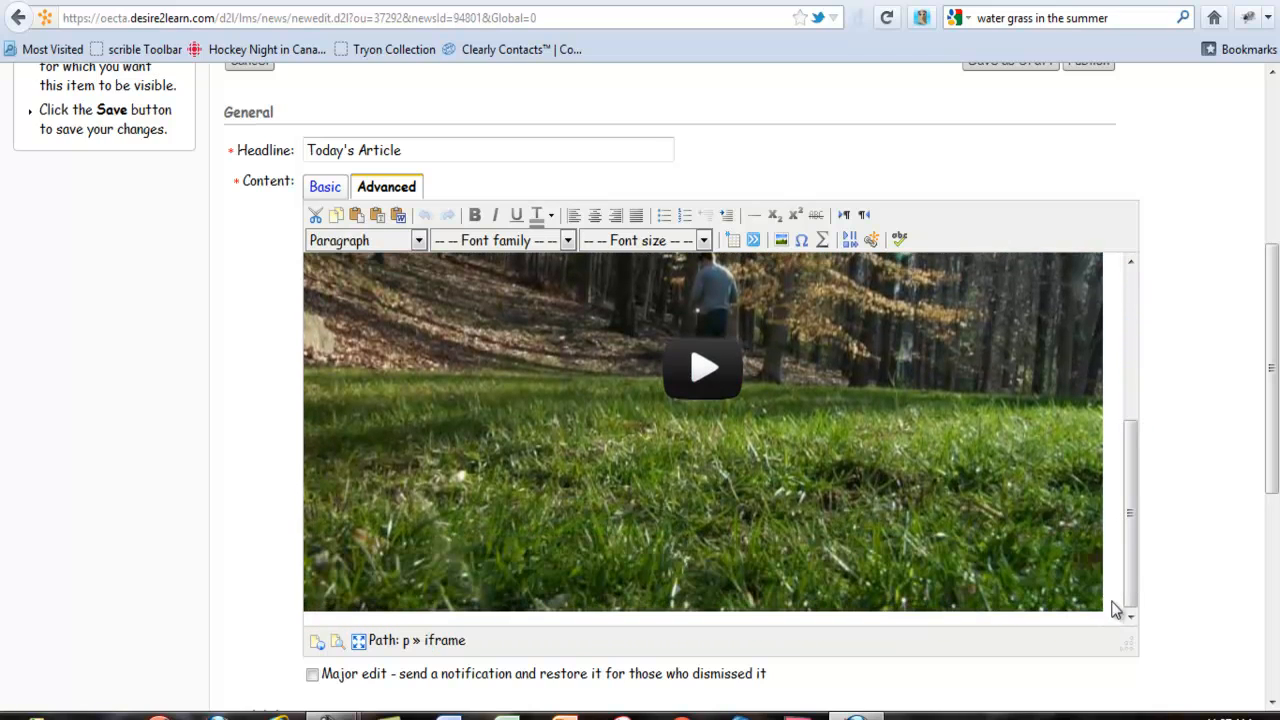
key("Return")
type("Discussion")
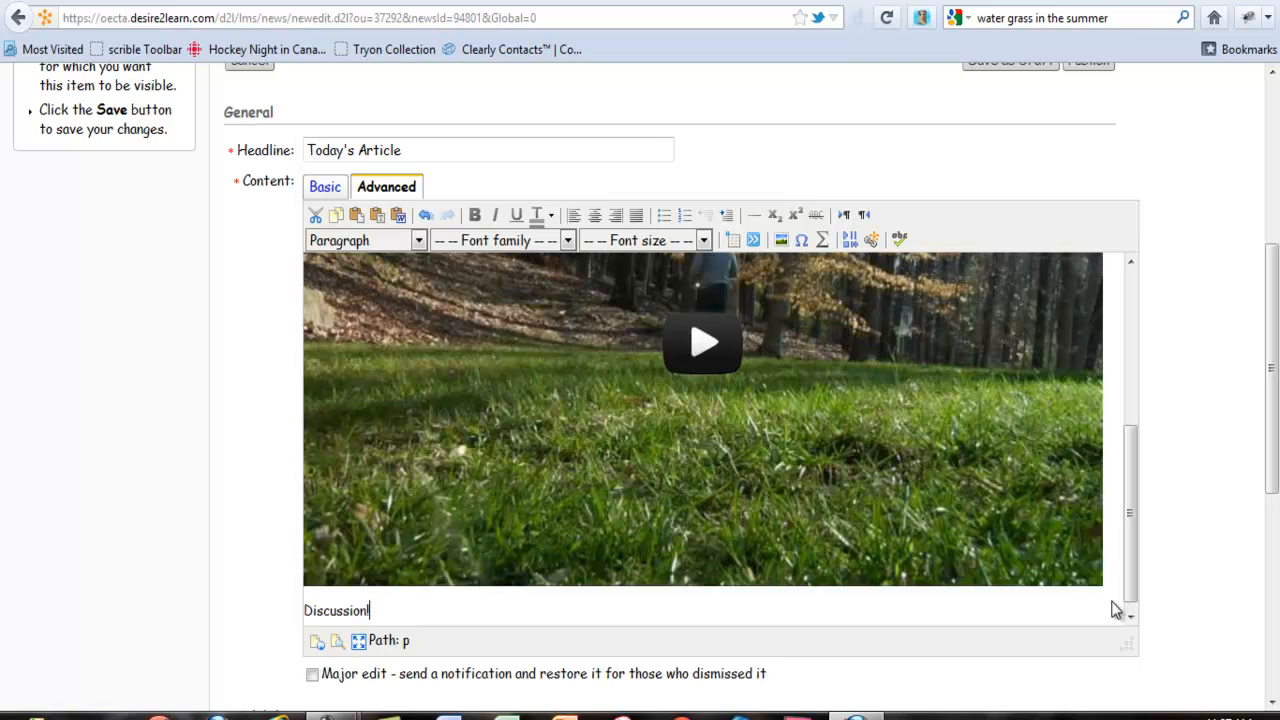
type("! Click here to enter the ")
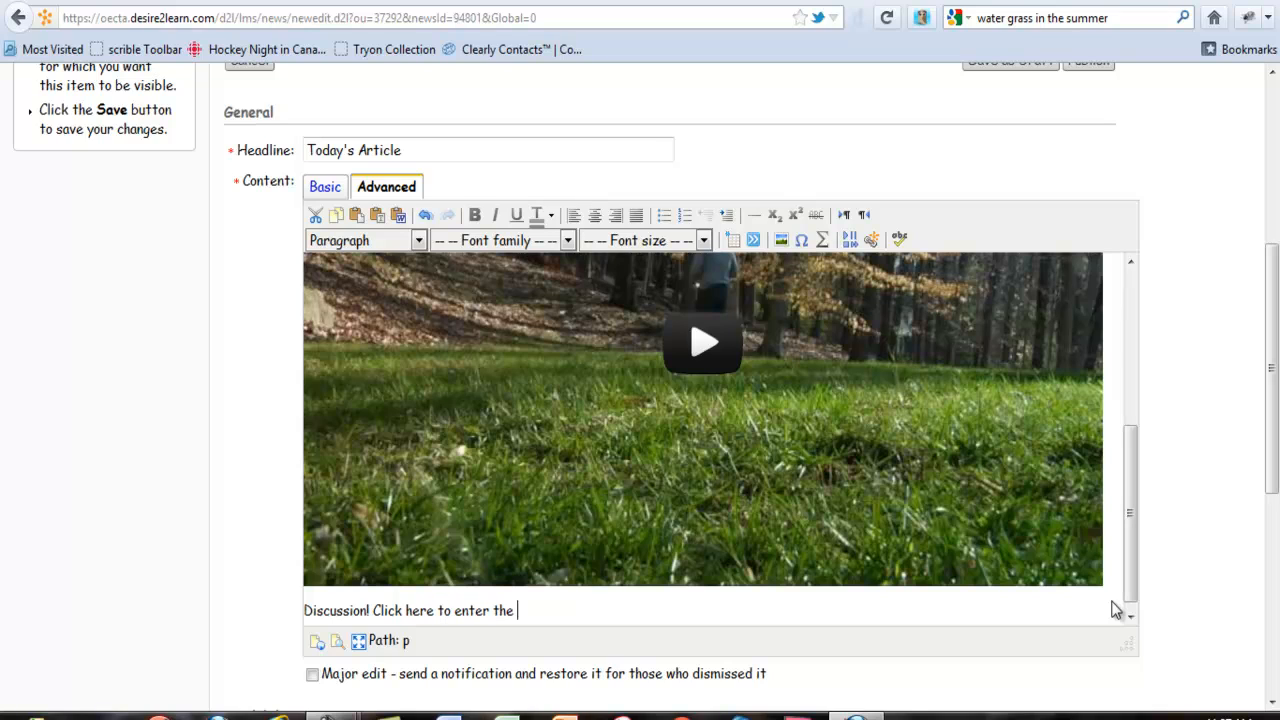
type("discussion for this video!")
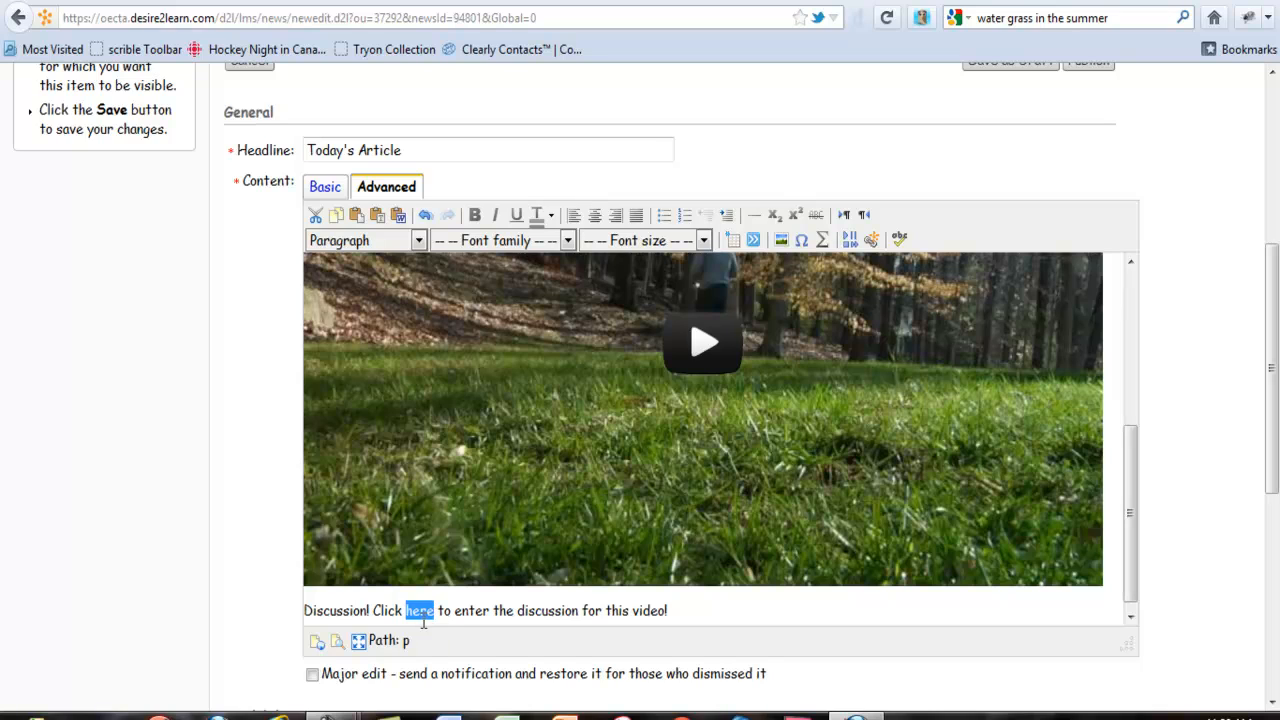
- Link the word "here" to the Lawn Care discussion topic with a quicklink captioned "here" that opens in a new window
left_click(871, 243)
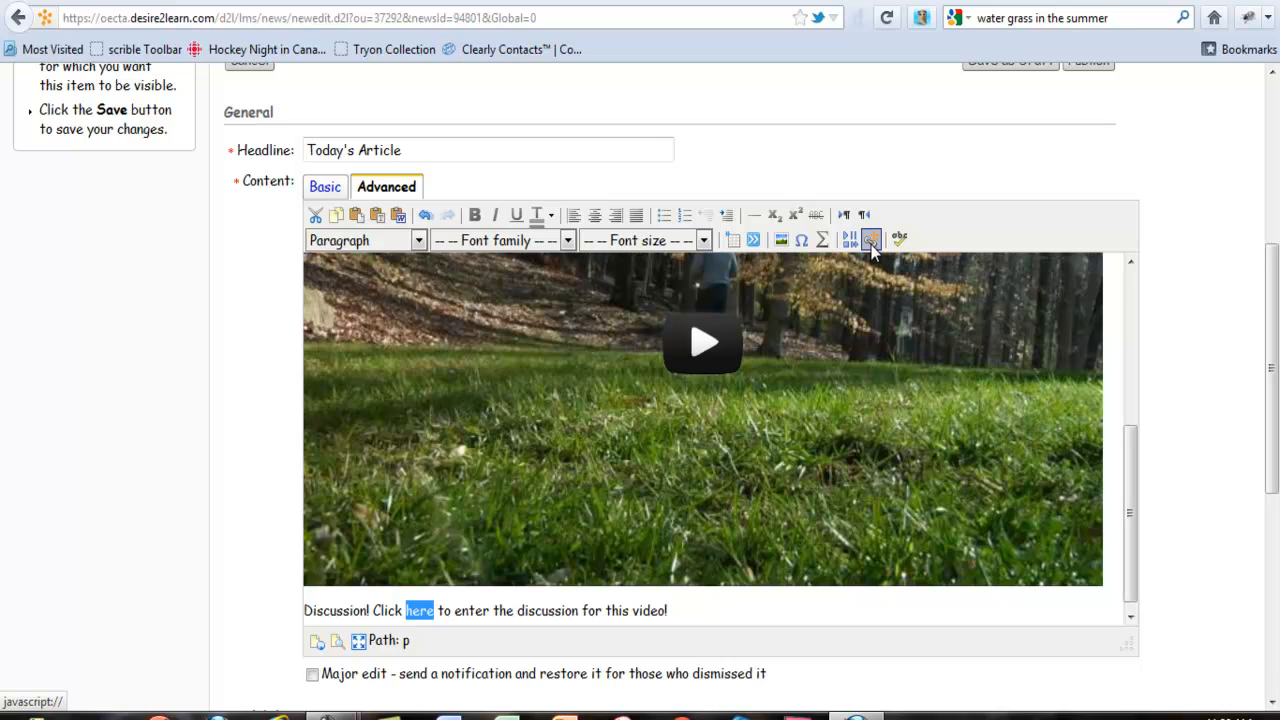
left_click(616, 316)
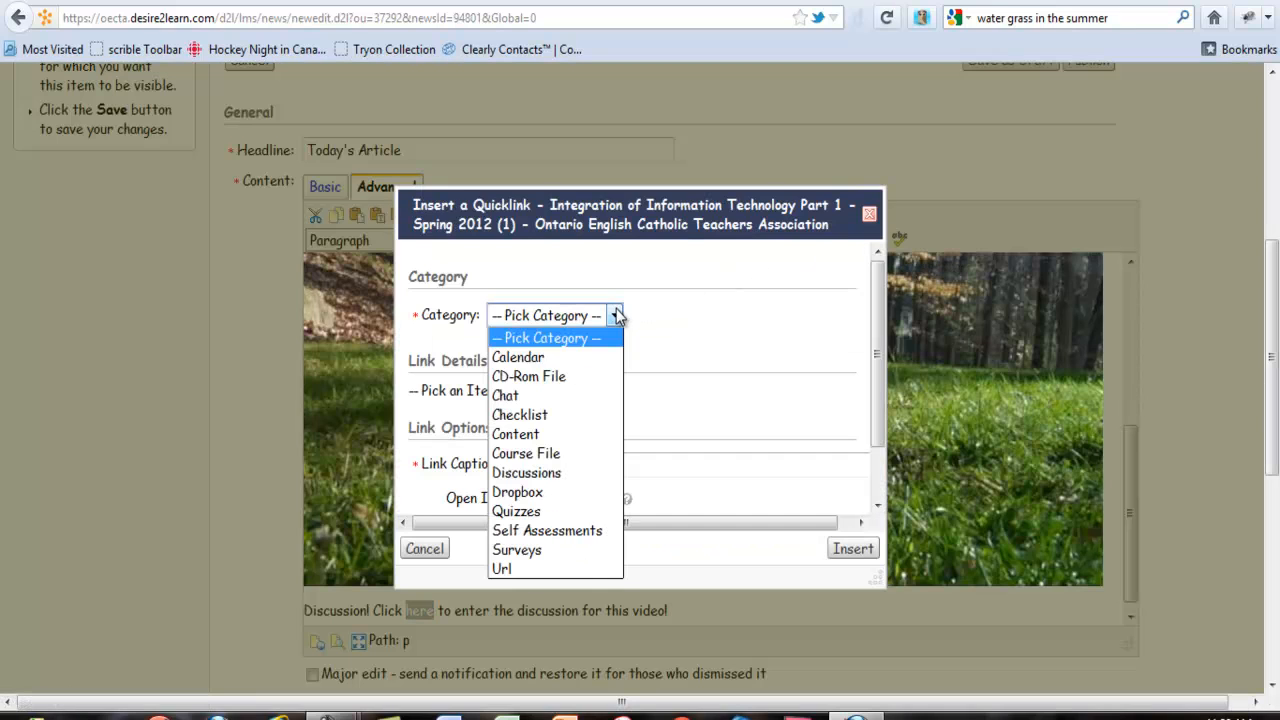
left_click(546, 477)
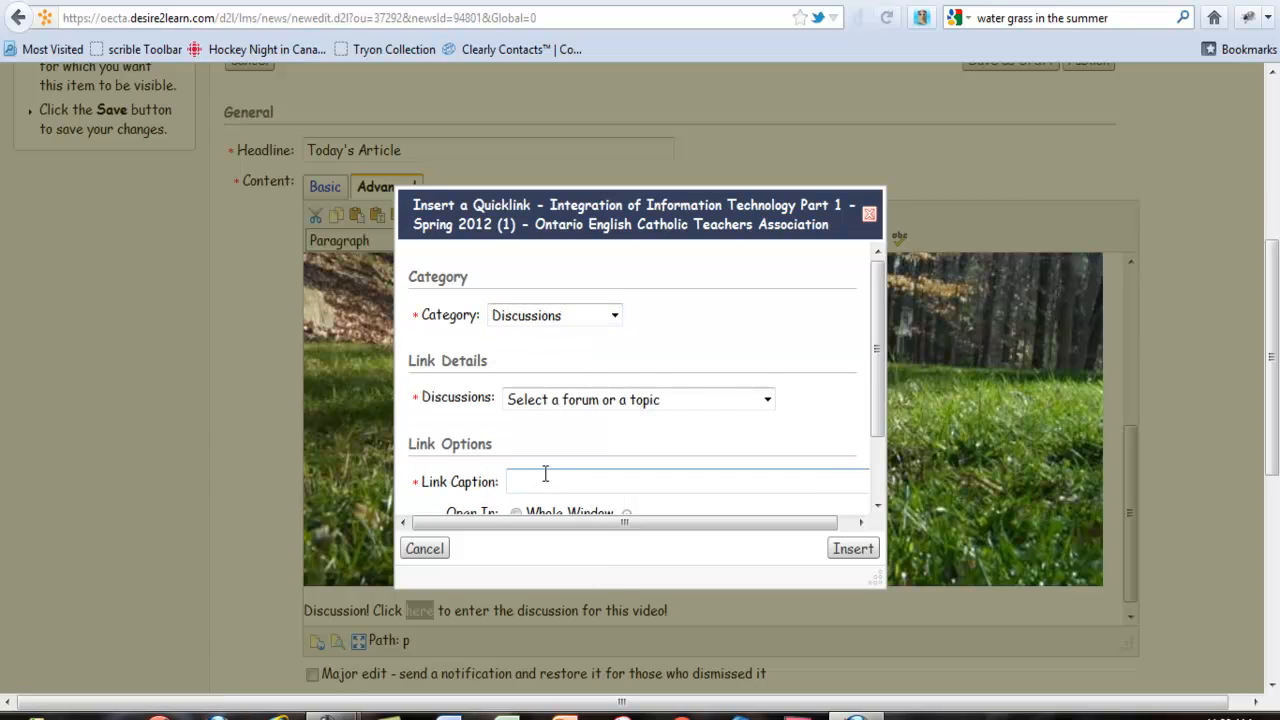
left_click(767, 399)
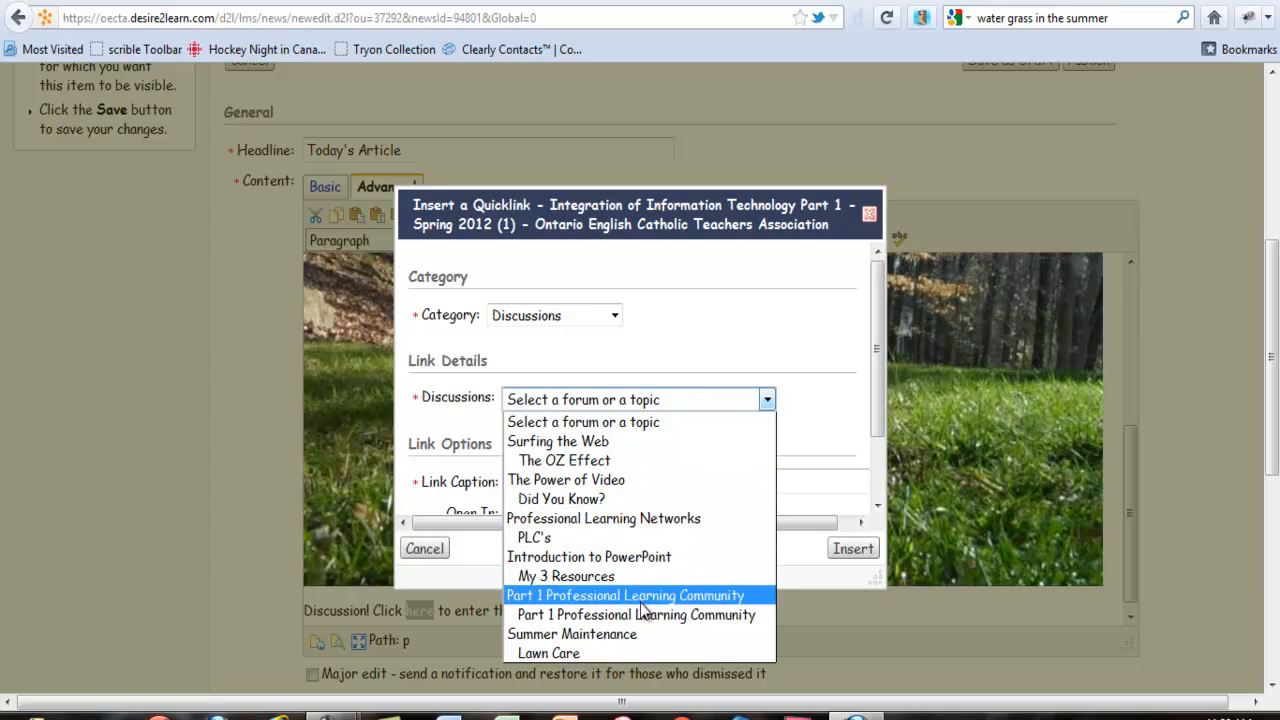
left_click(614, 653)
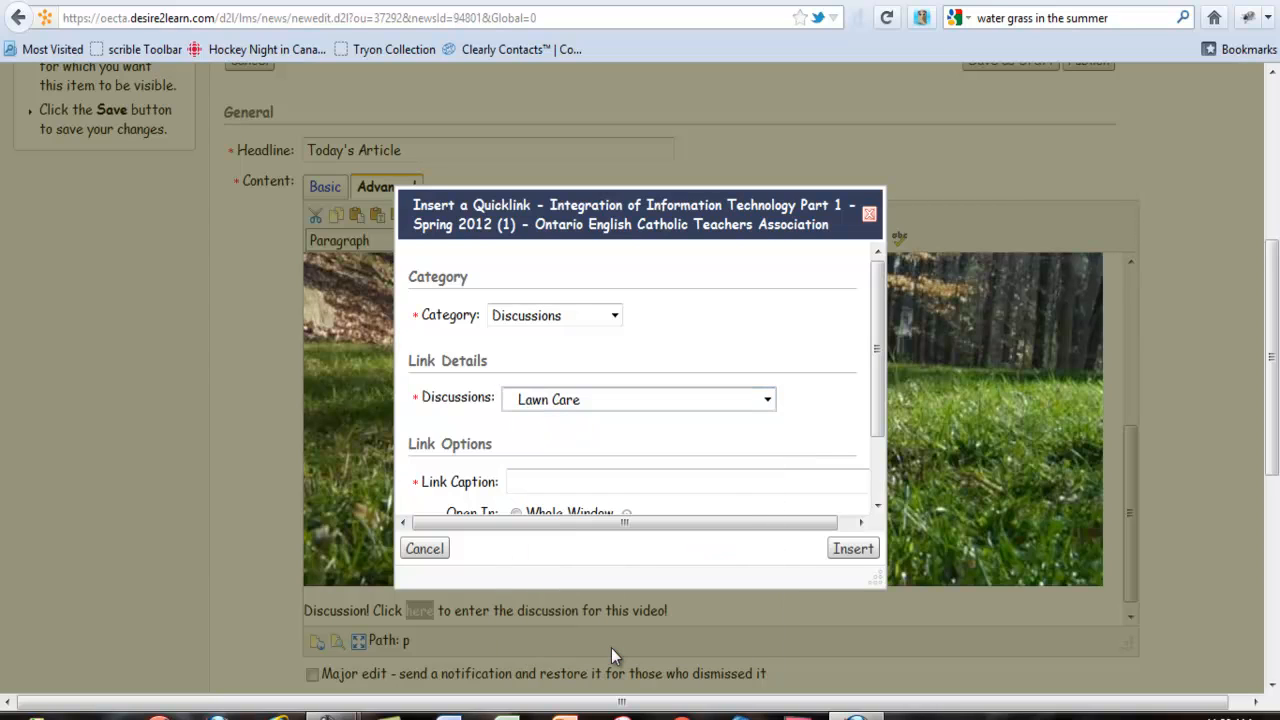
left_click(524, 487)
left_click_drag(876, 381, 875, 440)
left_click(639, 413)
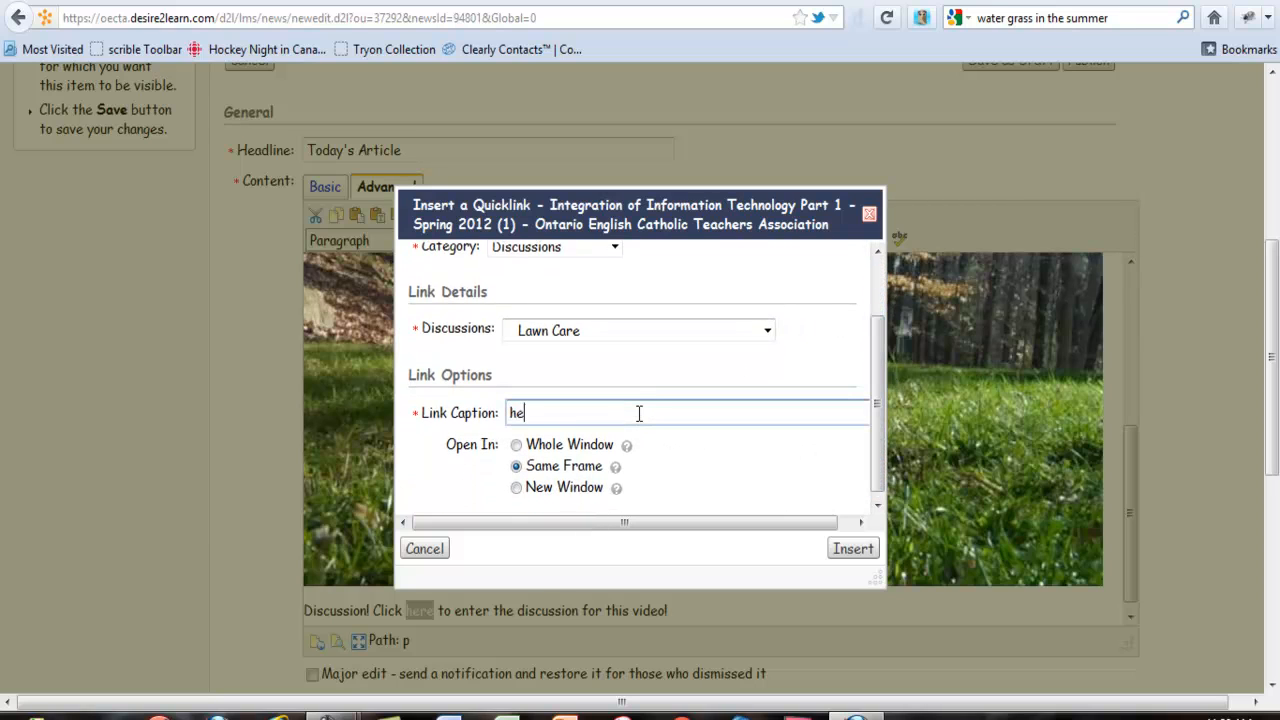
left_click(516, 487)
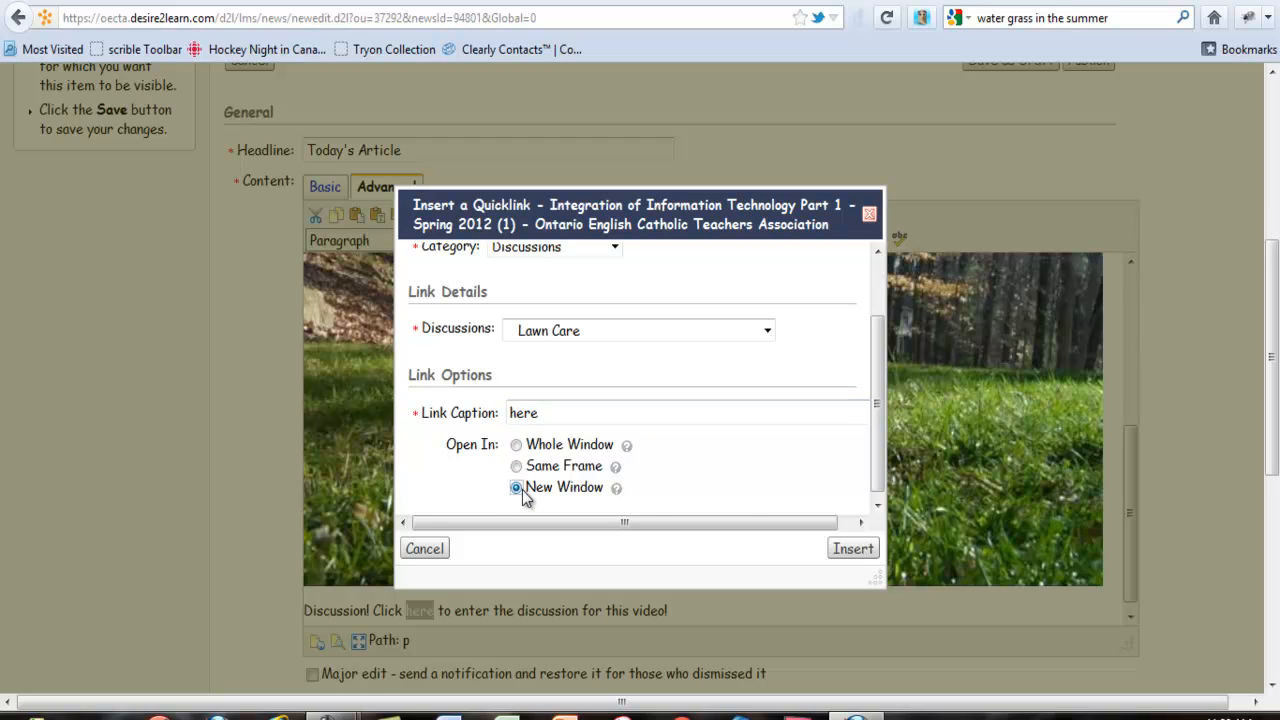
left_click(851, 549)
- Publish the news item and go back to the course home page
left_click_drag(1271, 463, 1271, 386)
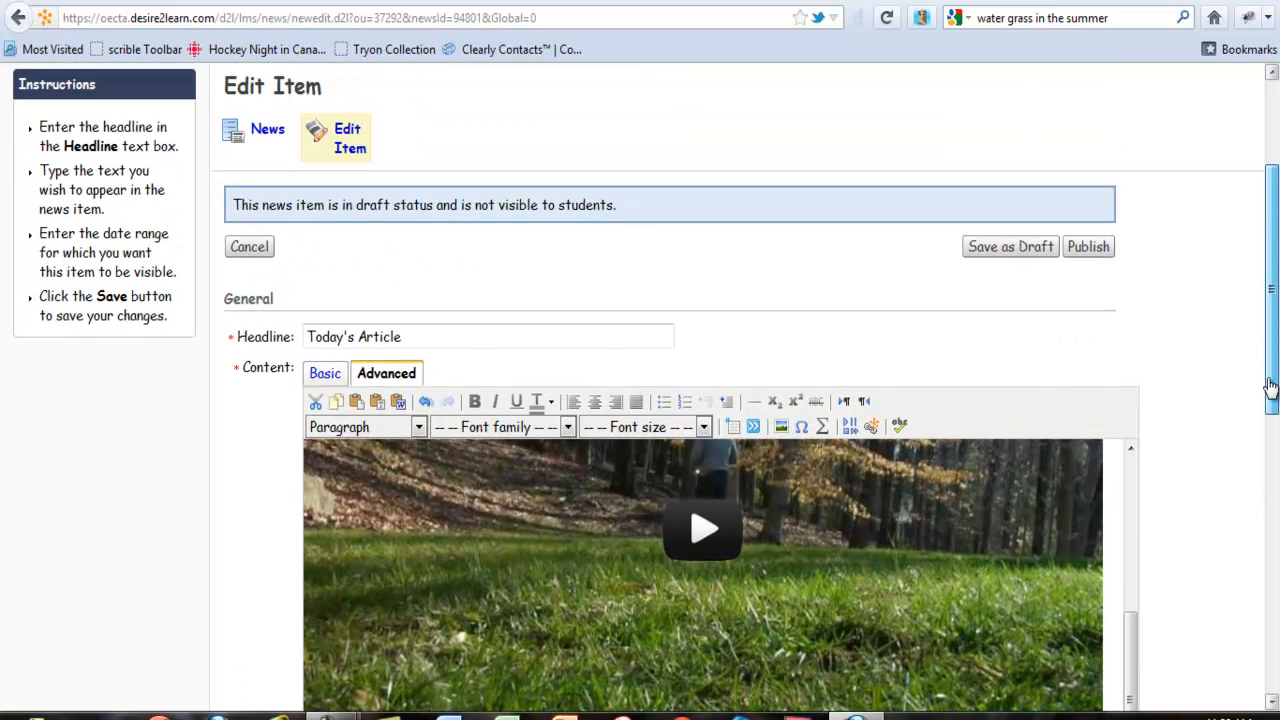
left_click(1086, 250)
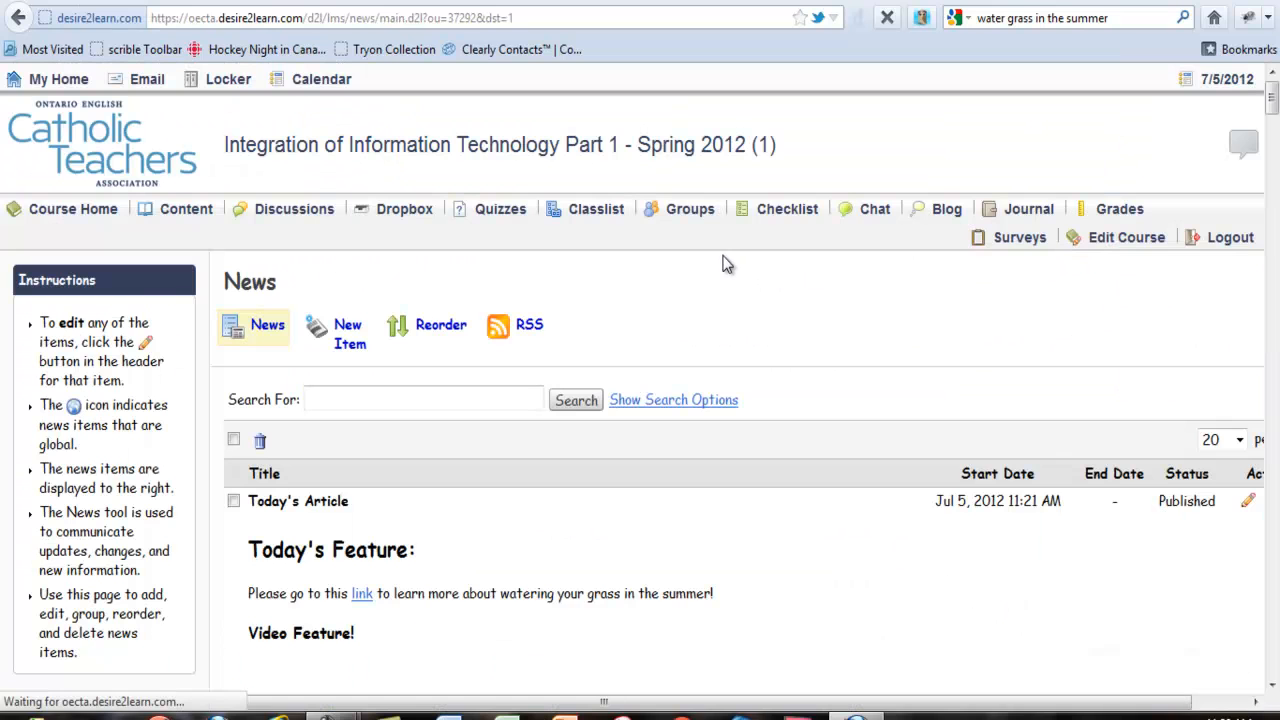
left_click(75, 208)
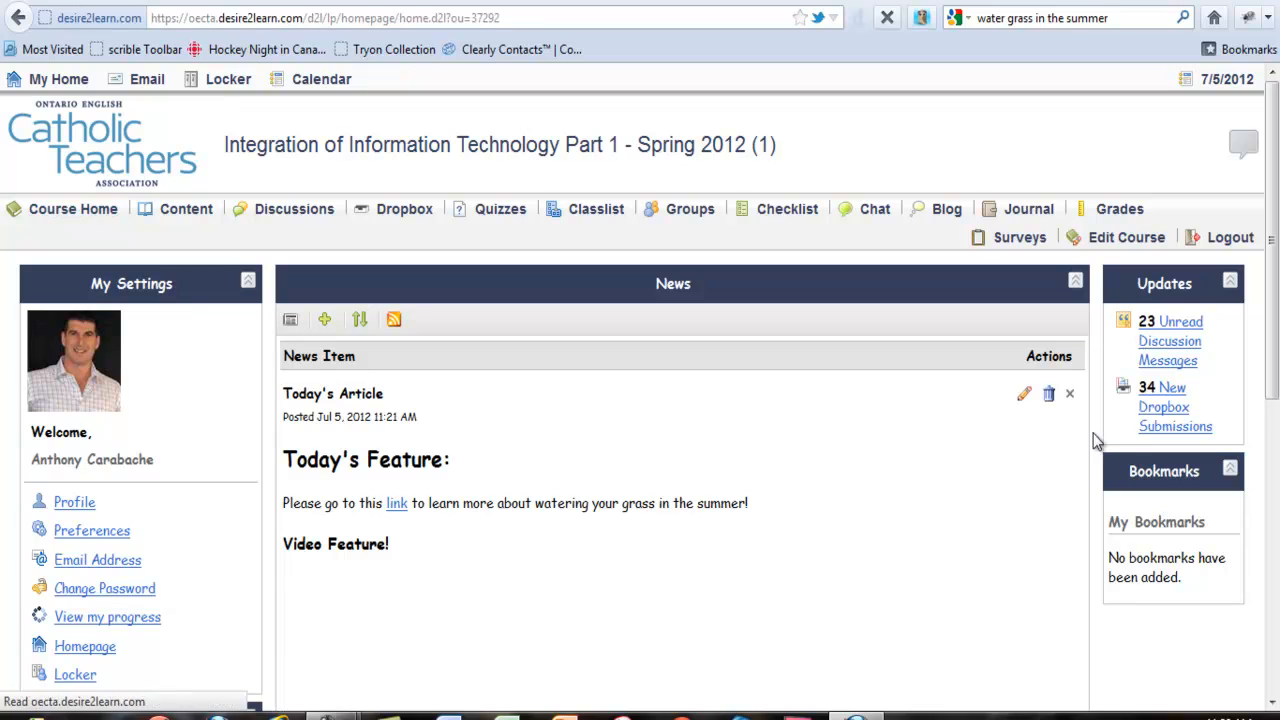
- Test the article link in the published news item, return to the course page and briefly play the embedded video
left_click_drag(1273, 244, 1270, 414)
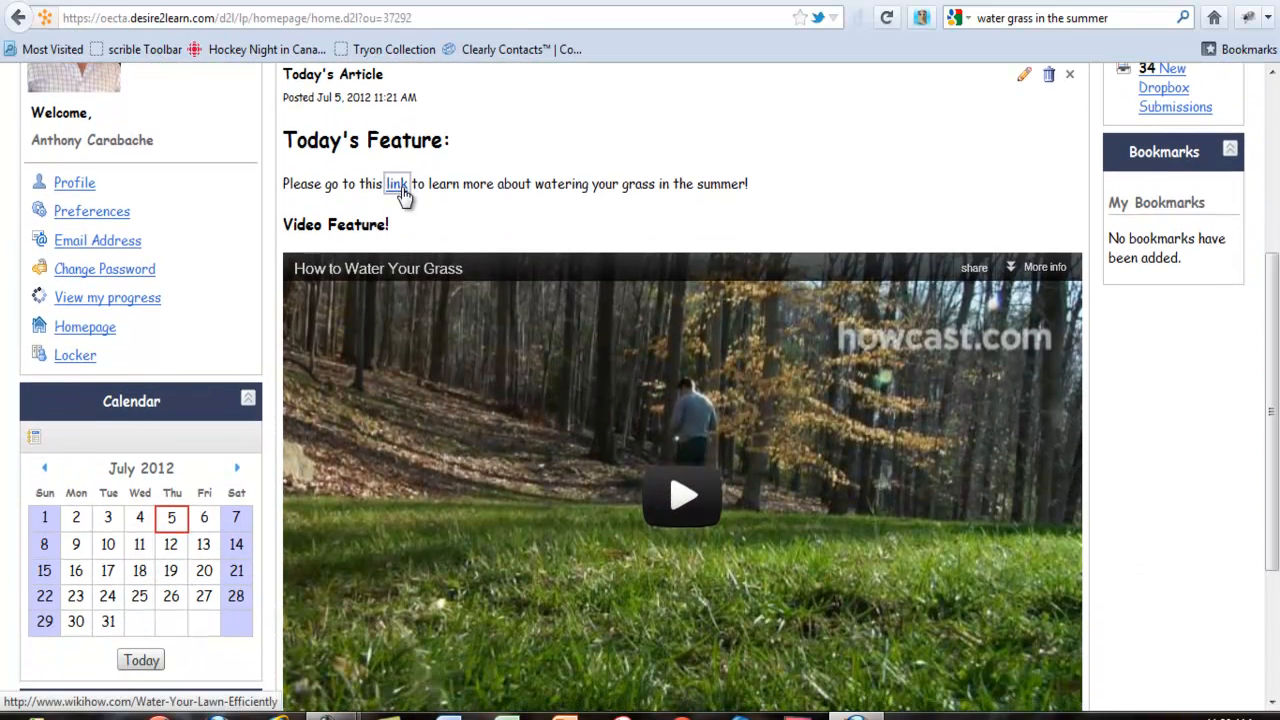
left_click(398, 186)
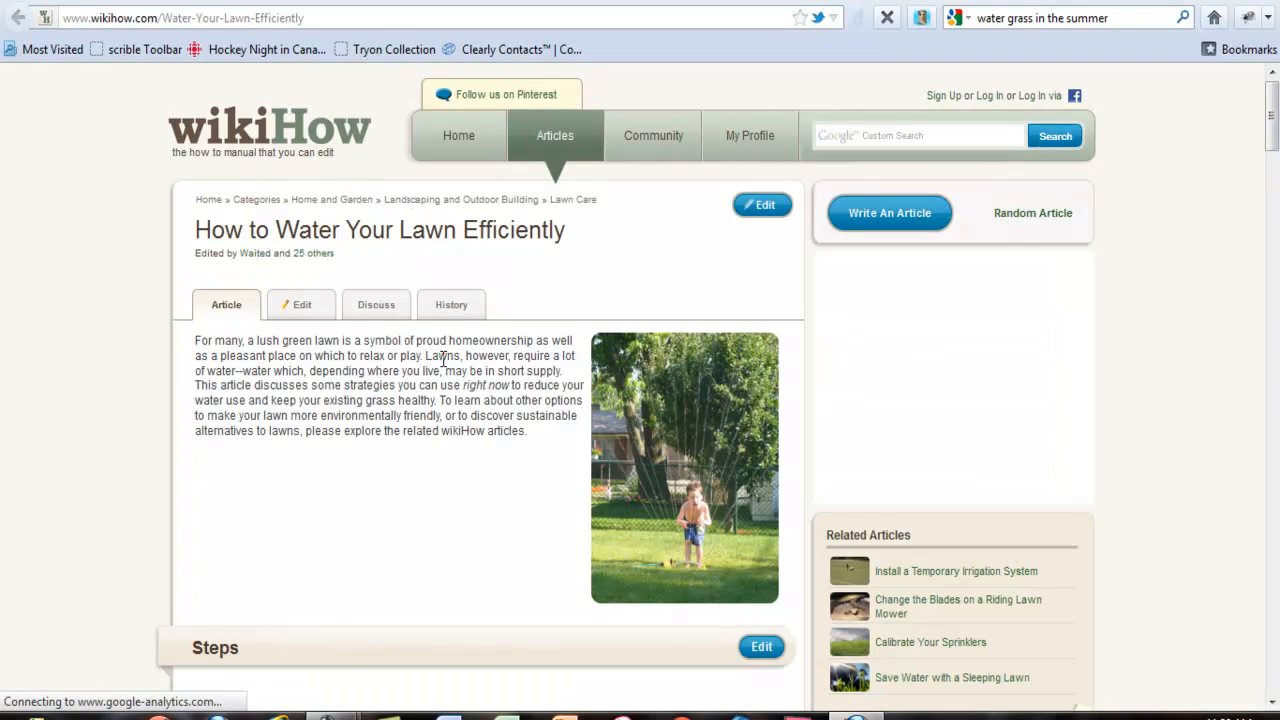
left_click(424, 1)
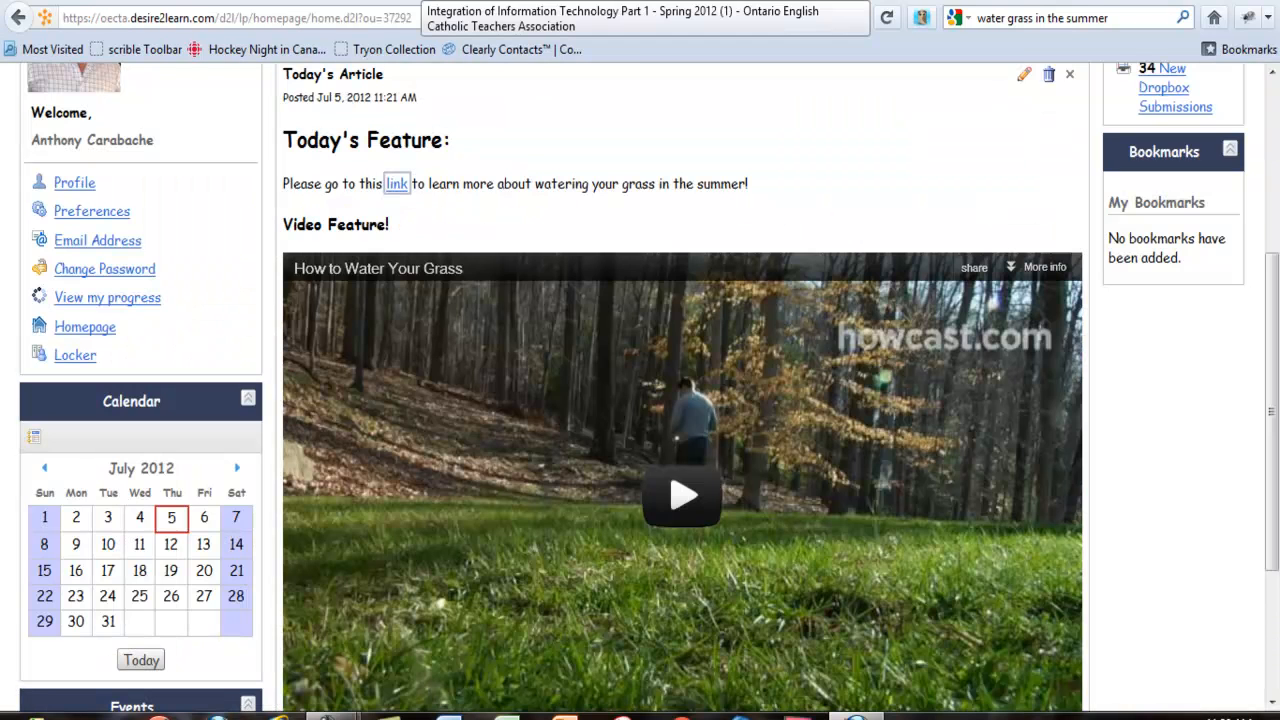
scroll(403, 171, "down", 4)
left_click(676, 288)
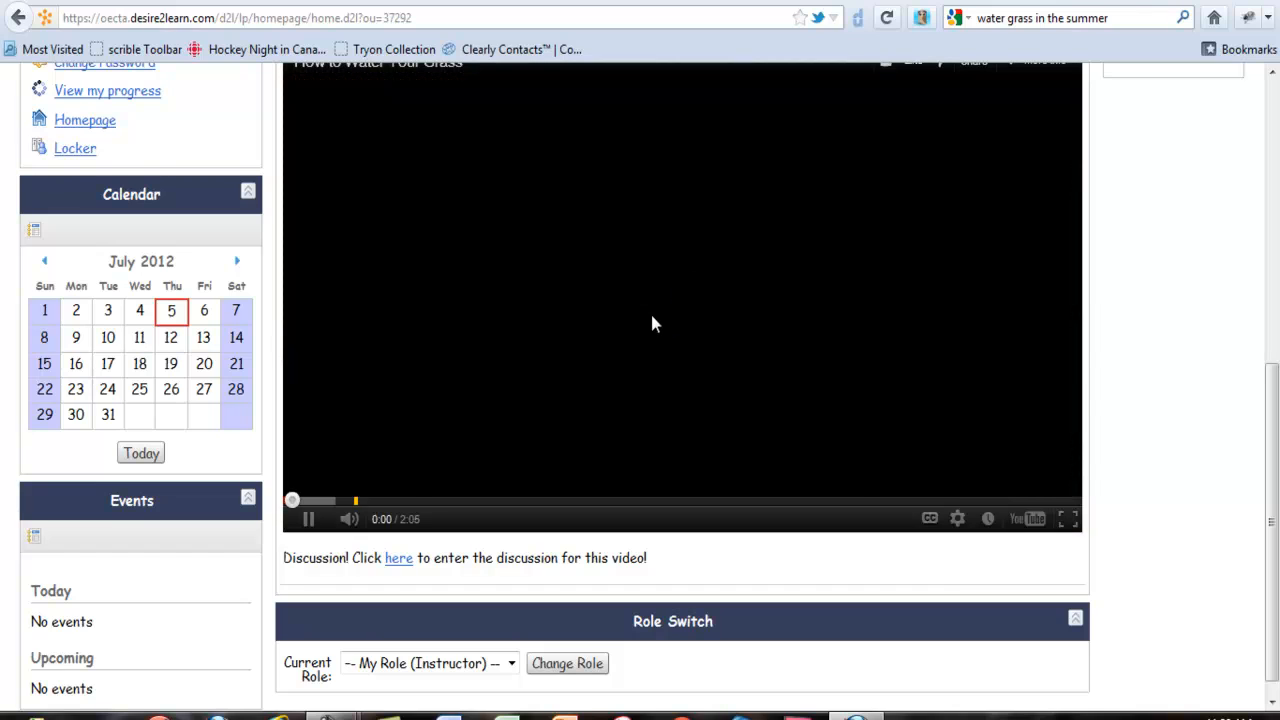
scroll(570, 400, "down", 1)
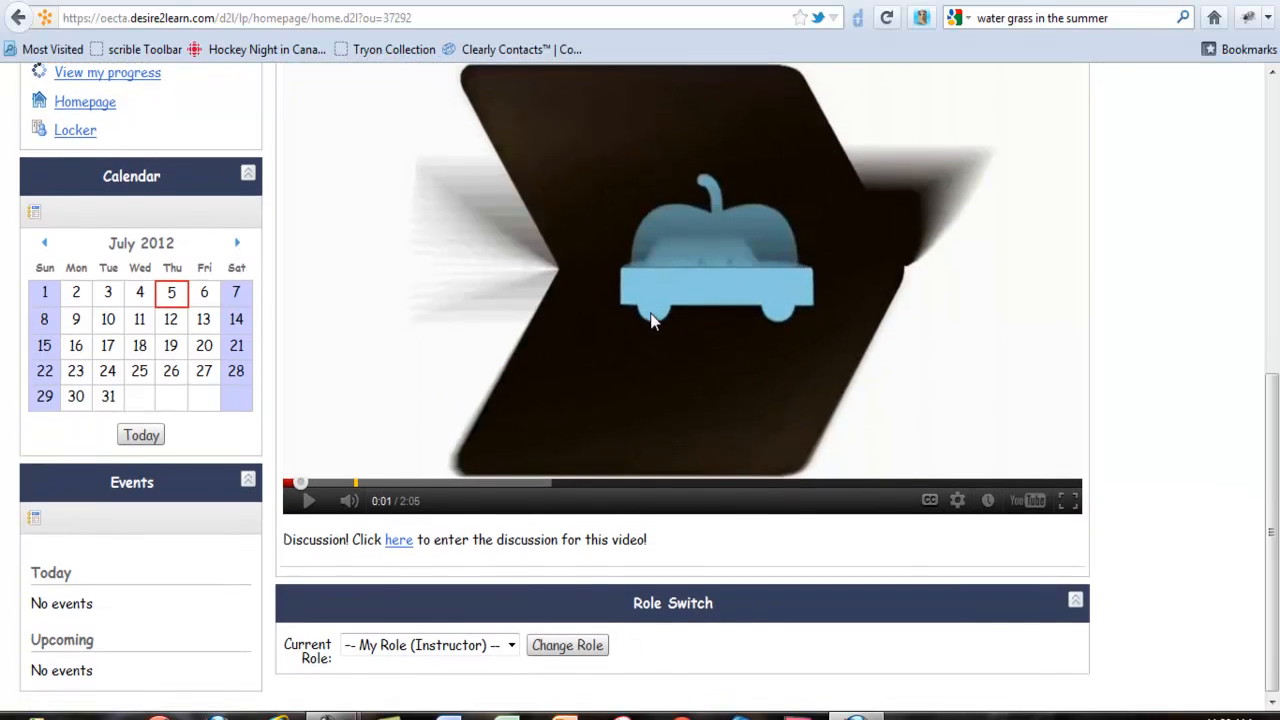
- Follow the news item's discussion link to the Lawn Care topic and open a new message for composing
left_click(400, 540)
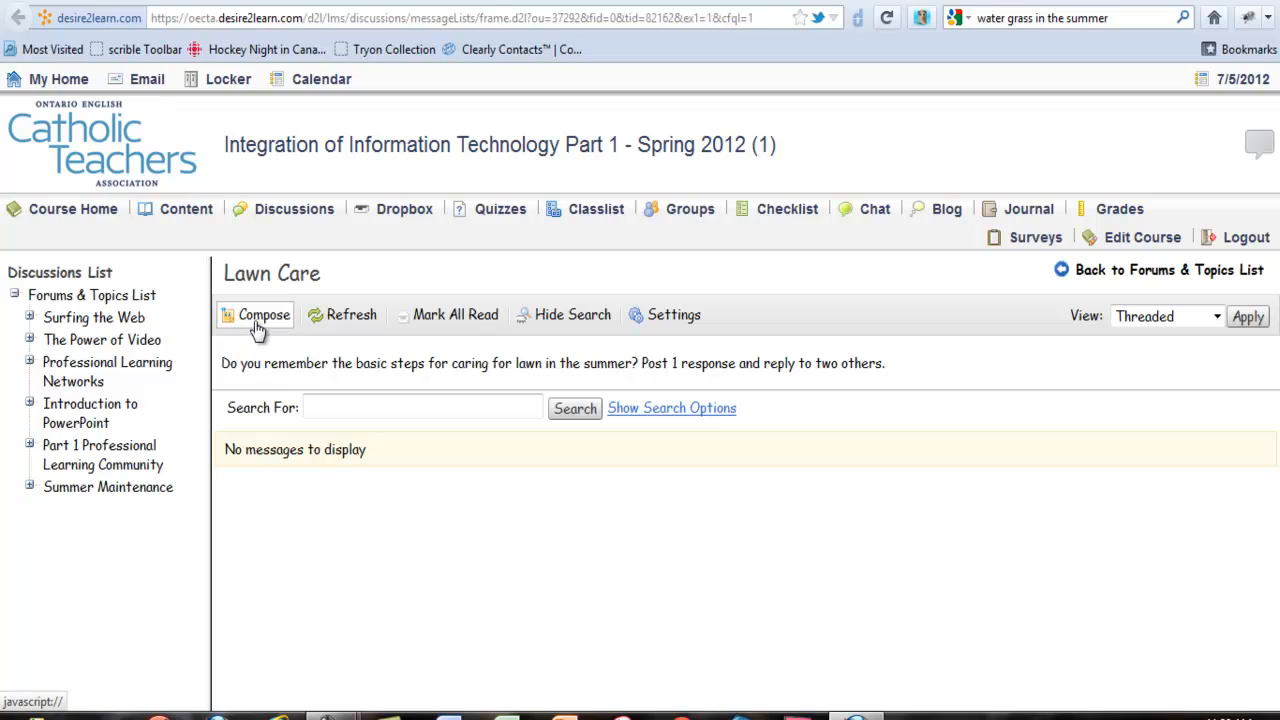
left_click(258, 322)
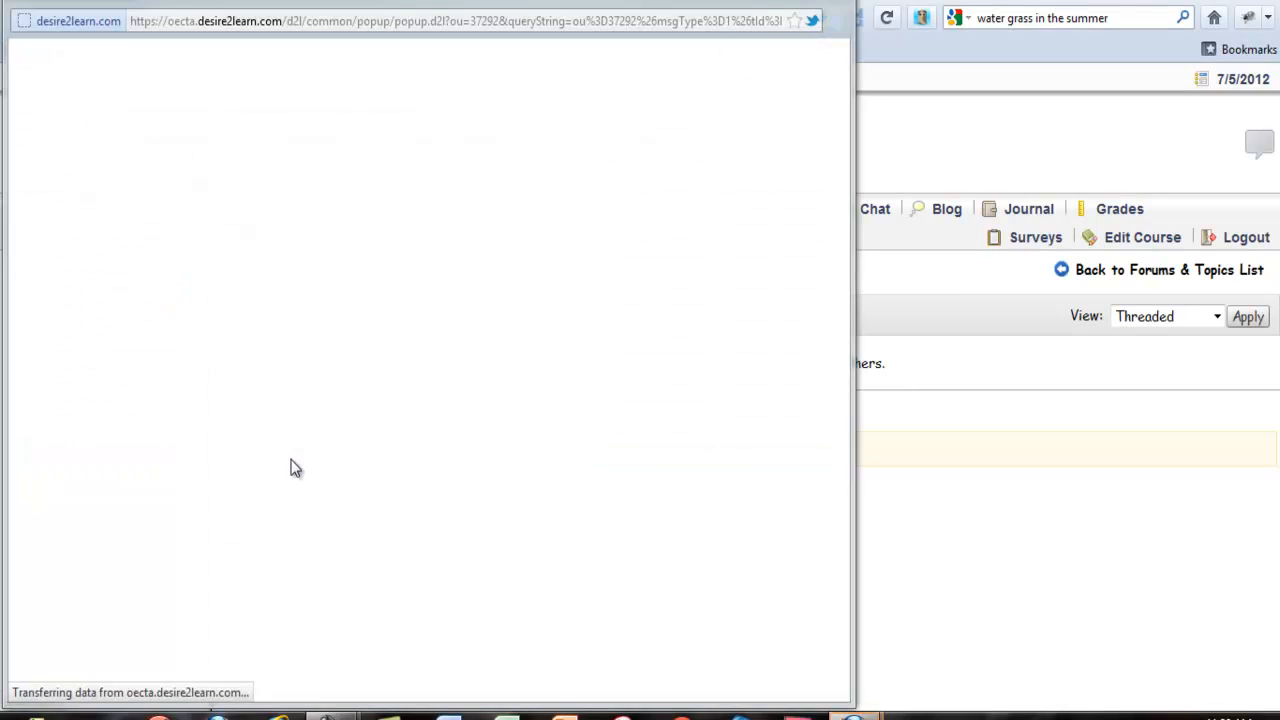